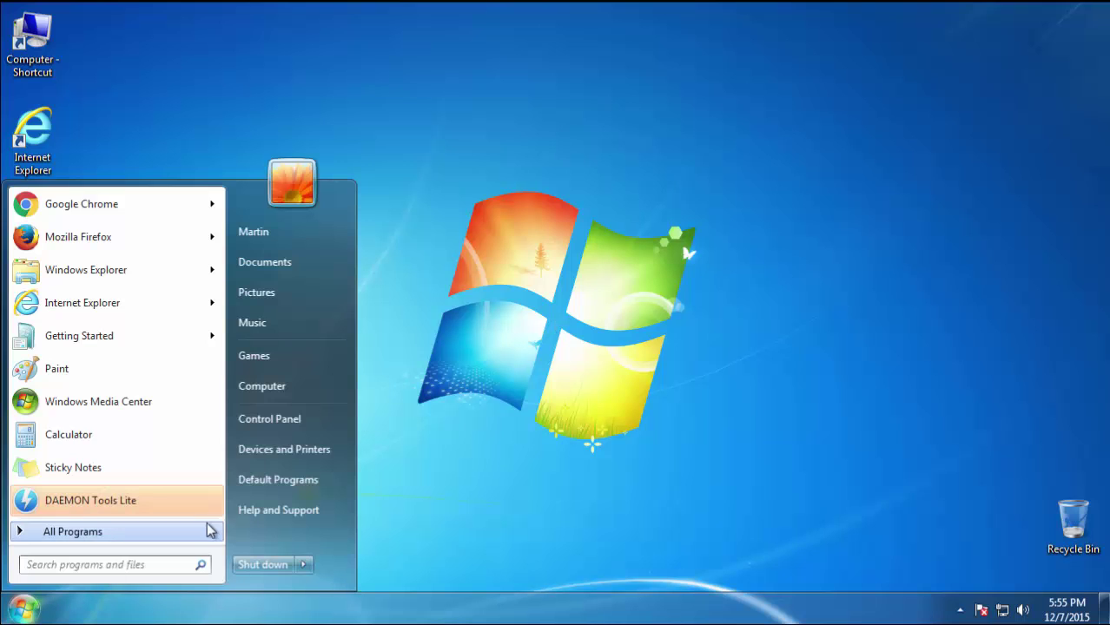
- Open Programs and Features and sort the installed programs by Installed On, newest first
click(260, 419)
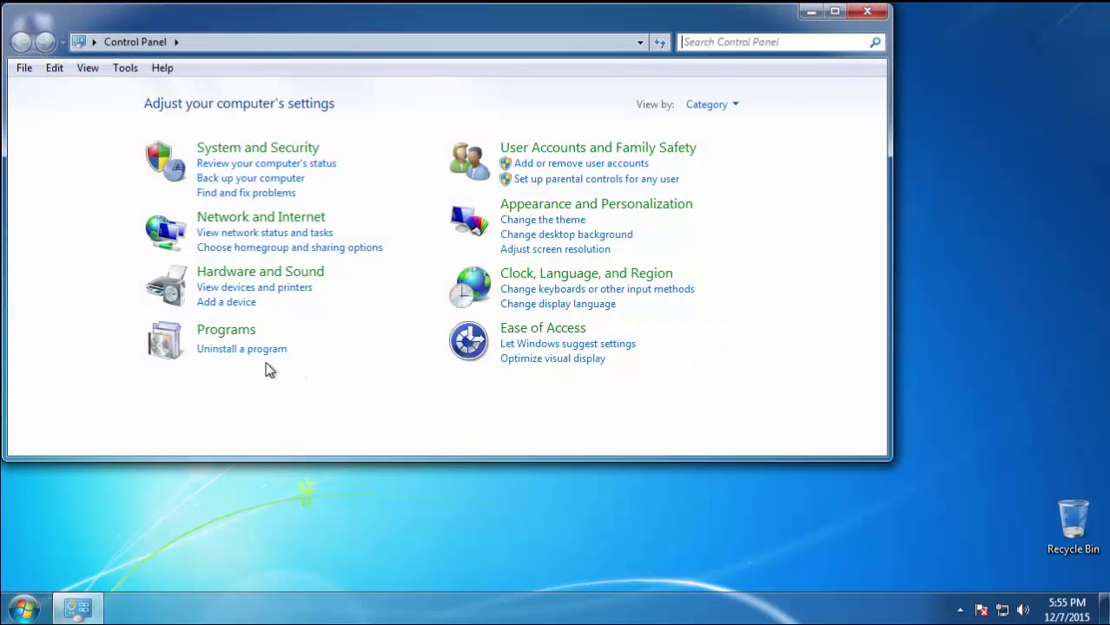
click(244, 356)
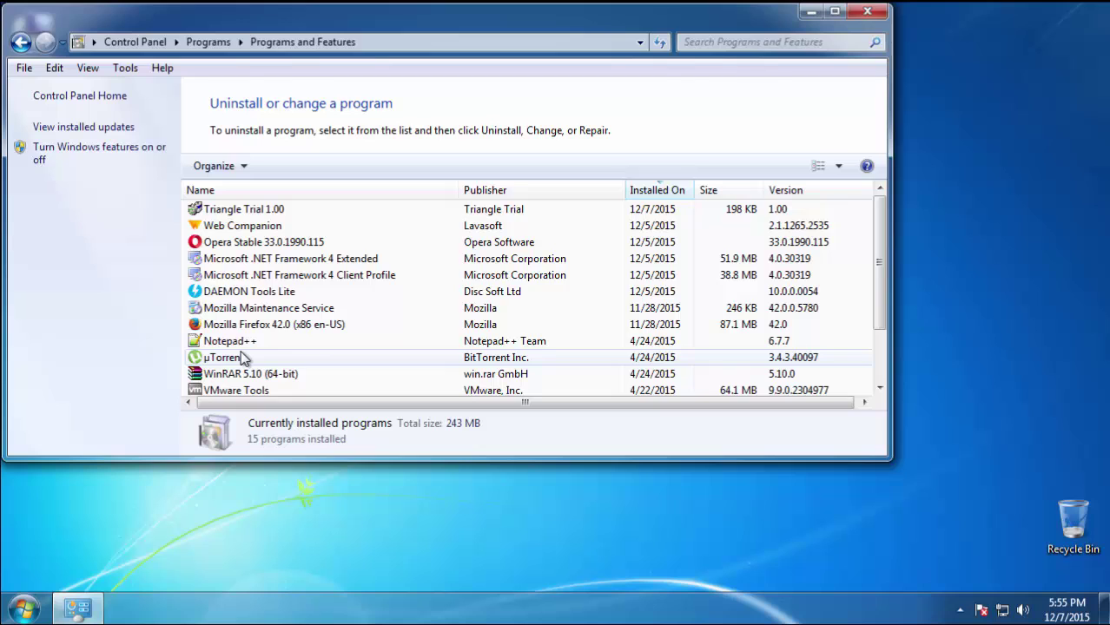
click(648, 192)
click(648, 192)
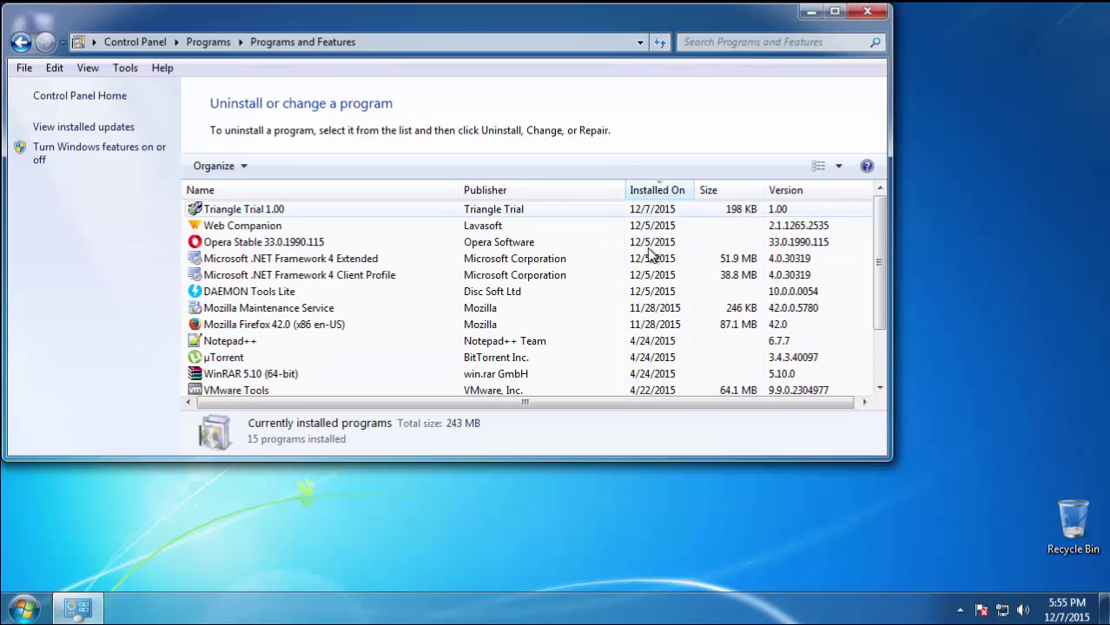
- Uninstall Triangle Trial 1.00 and finish its uninstaller
click(233, 210)
click(283, 165)
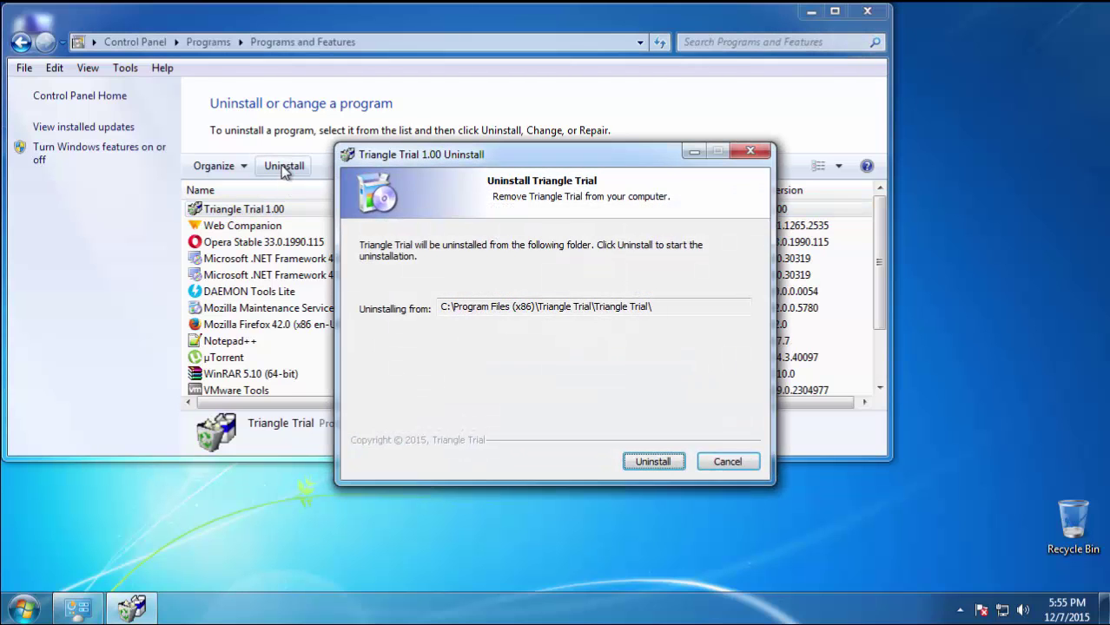
click(634, 453)
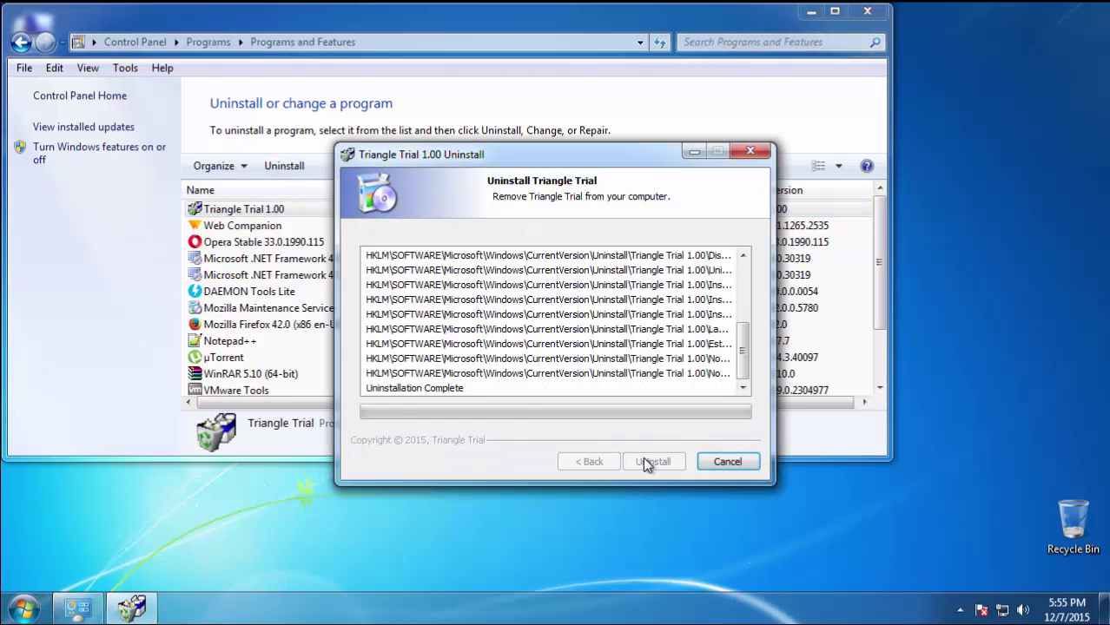
click(652, 462)
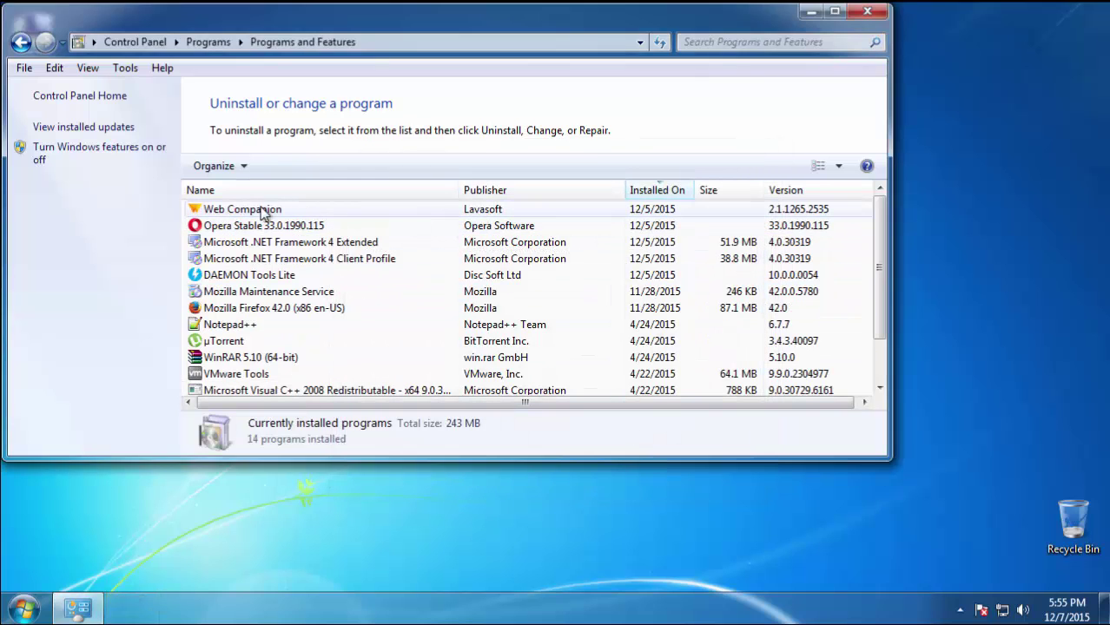
- Remove Web Companion with search engine settings restored, then close the Opera popup and Programs window
click(212, 213)
click(308, 168)
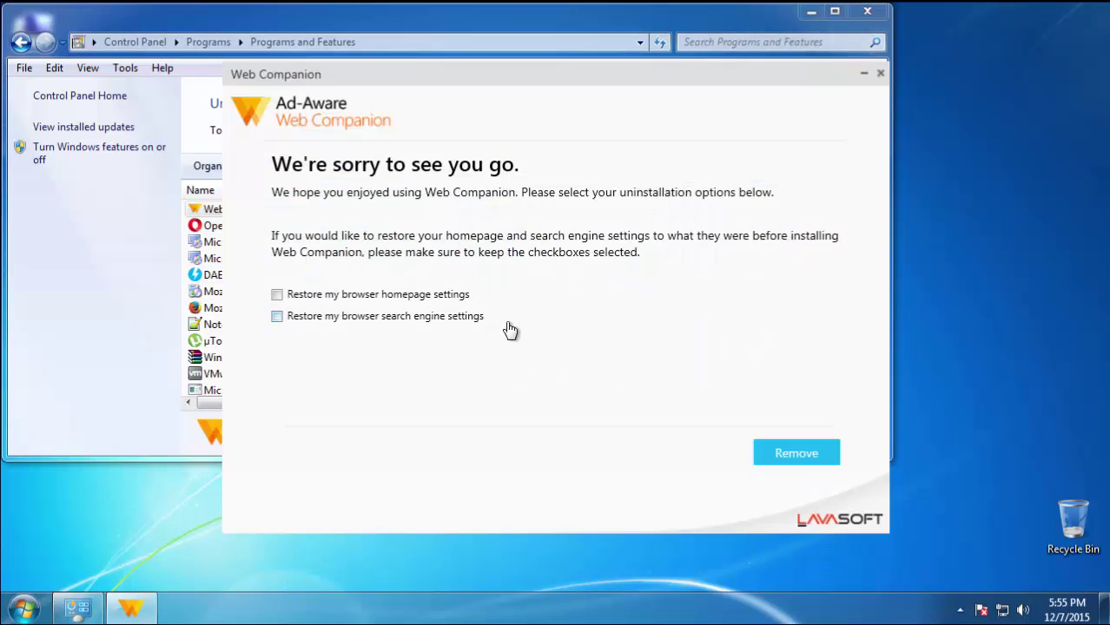
click(386, 318)
click(798, 462)
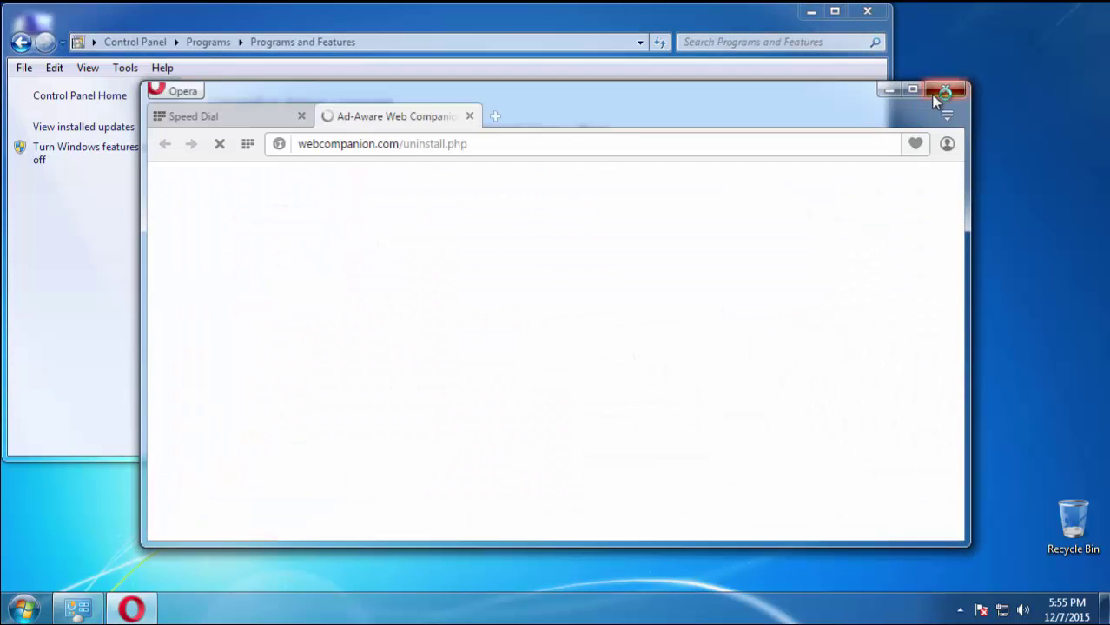
click(945, 91)
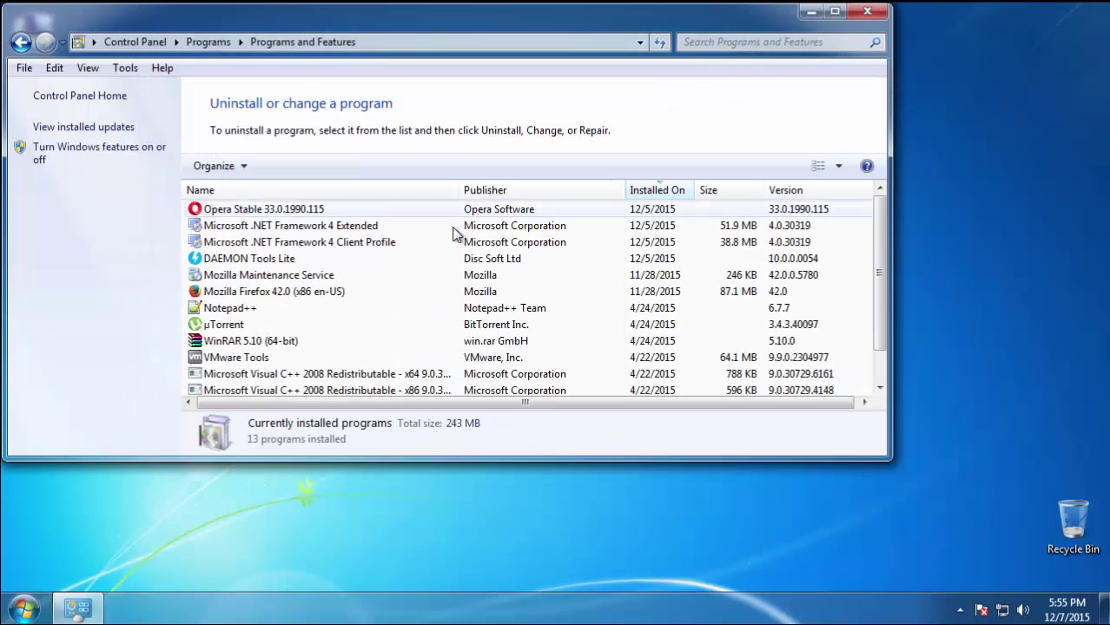
click(867, 11)
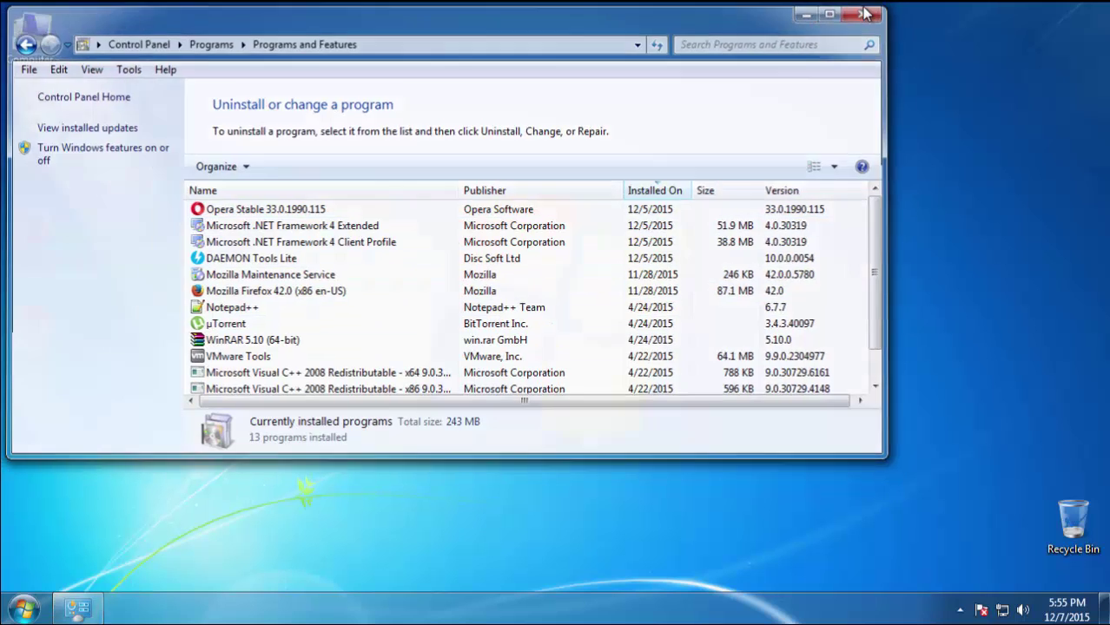
- Restart the computer from the Start menu to boot into Safe Mode
click(26, 608)
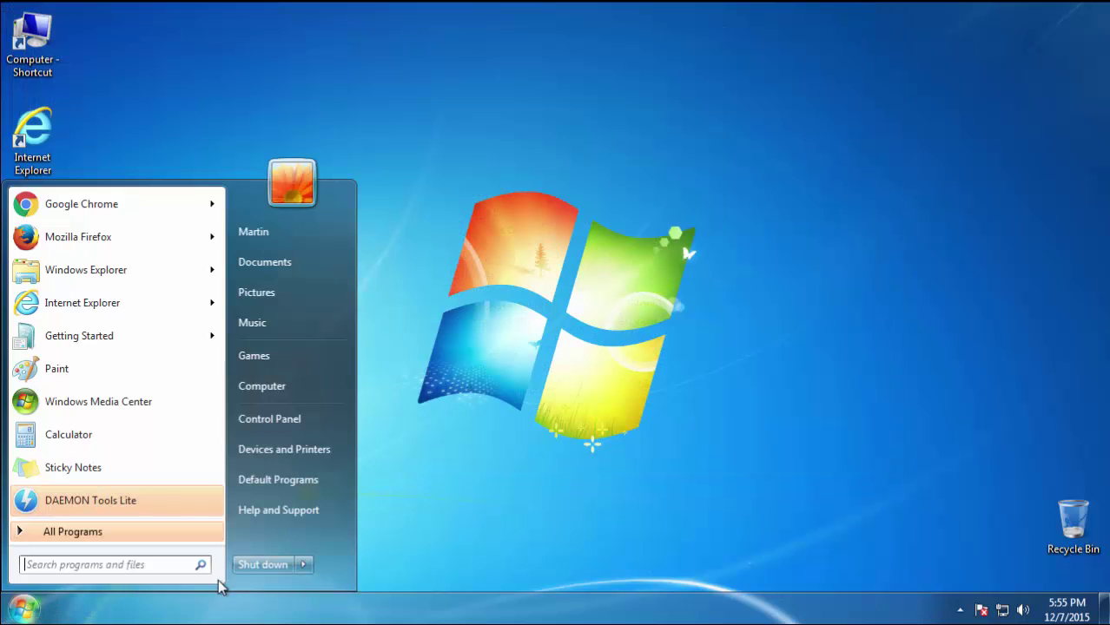
click(303, 565)
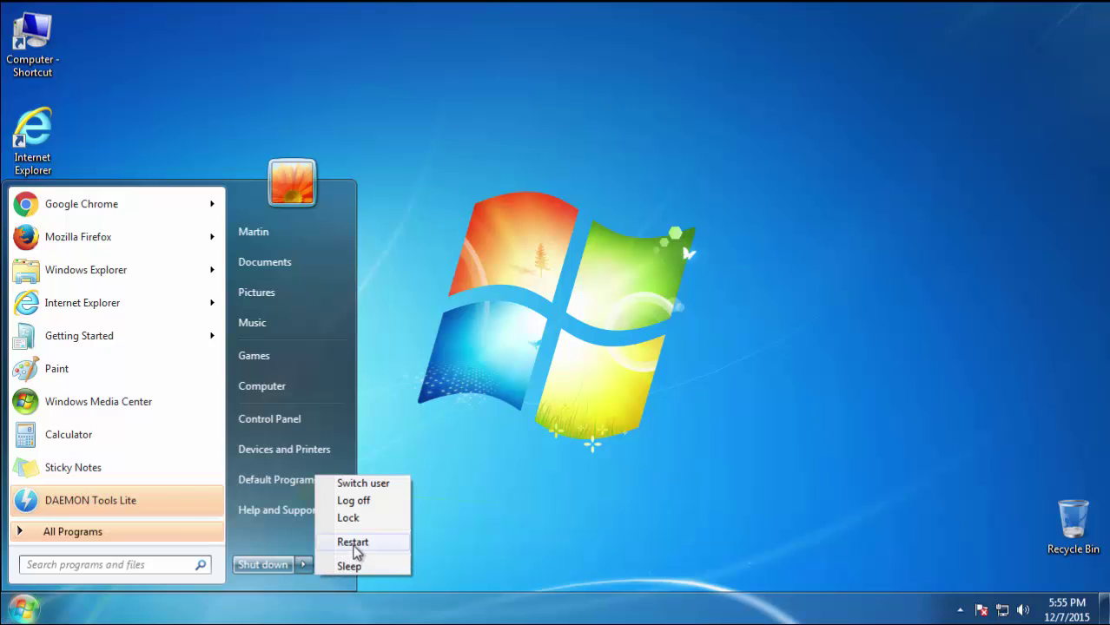
click(354, 543)
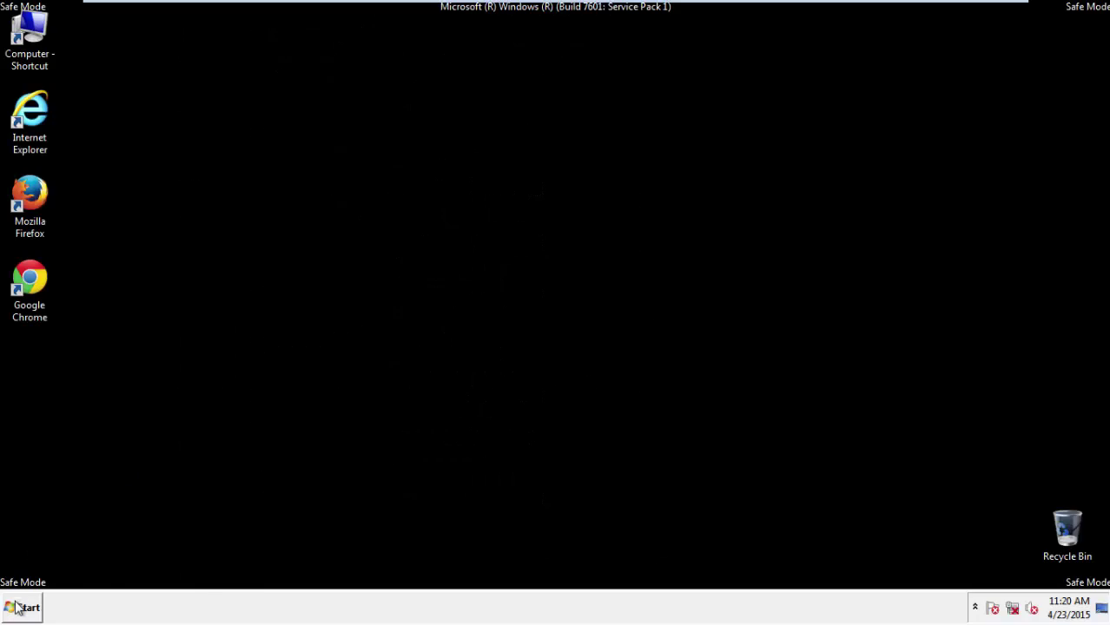
- Search for regedit from the Start menu search box
click(19, 608)
click(50, 571)
text(regedit)
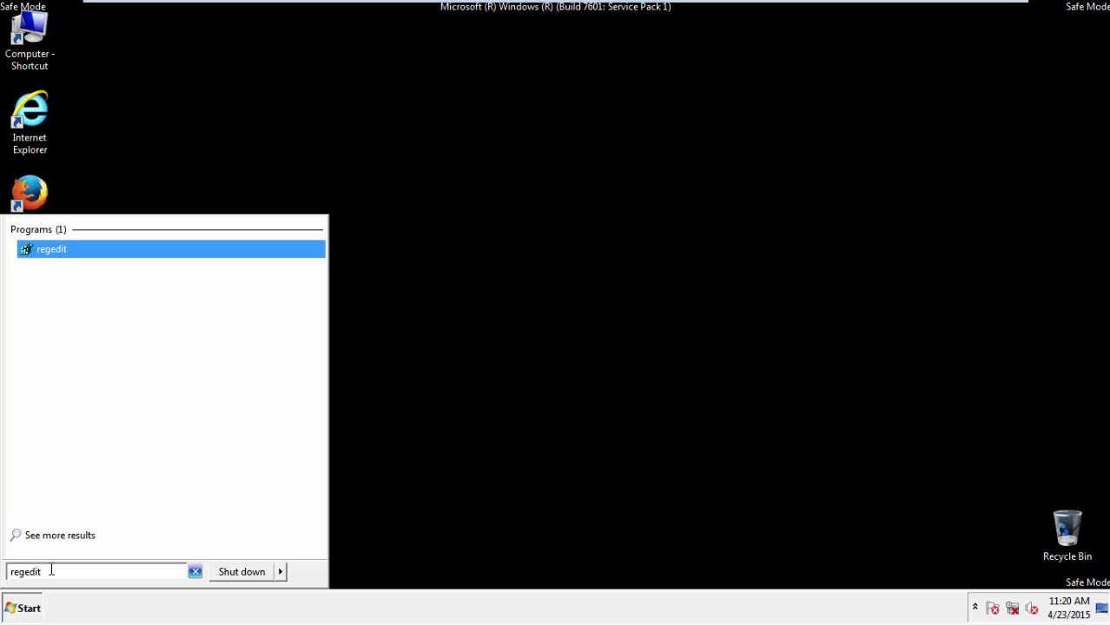
- Launch Registry Editor and expand HKEY_CURRENT_USER > Software > Microsoft > Internet Explorer
key(Return)
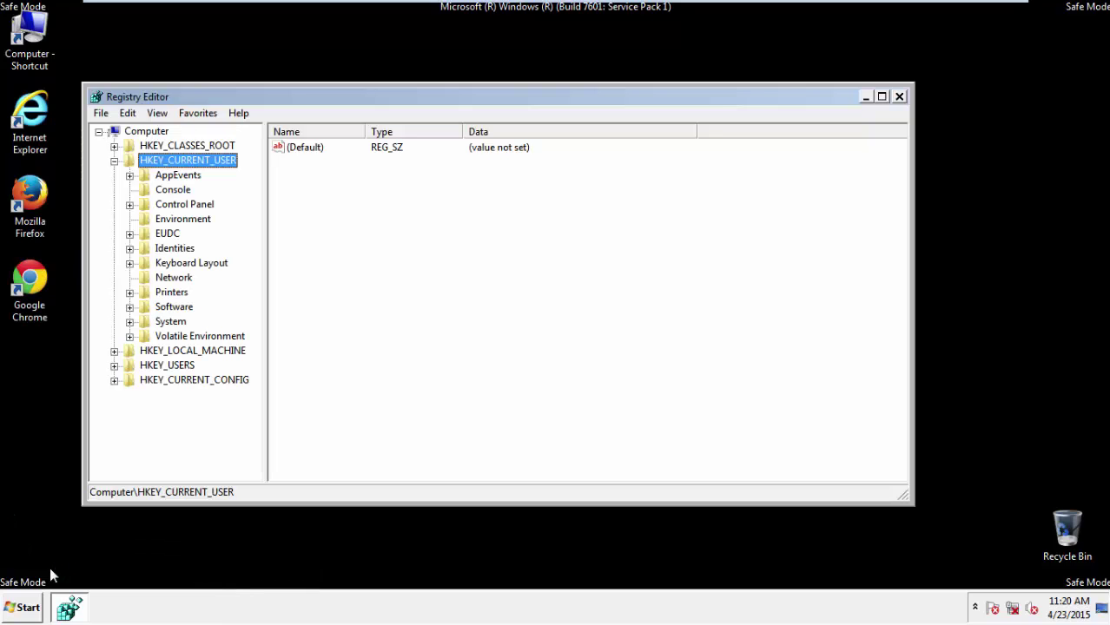
click(114, 162)
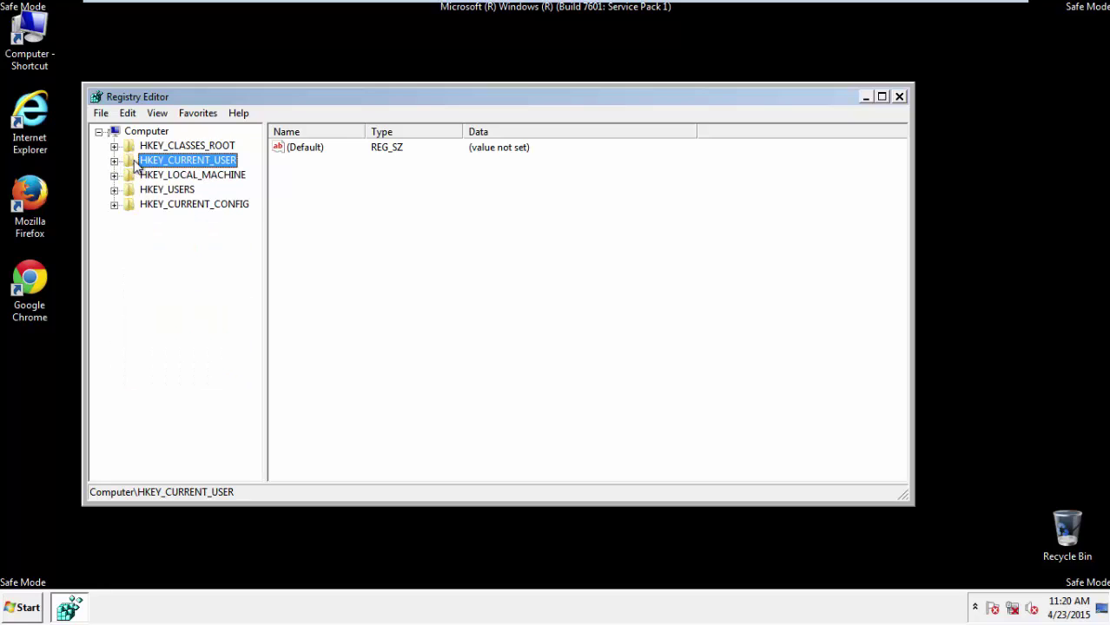
double_click(182, 163)
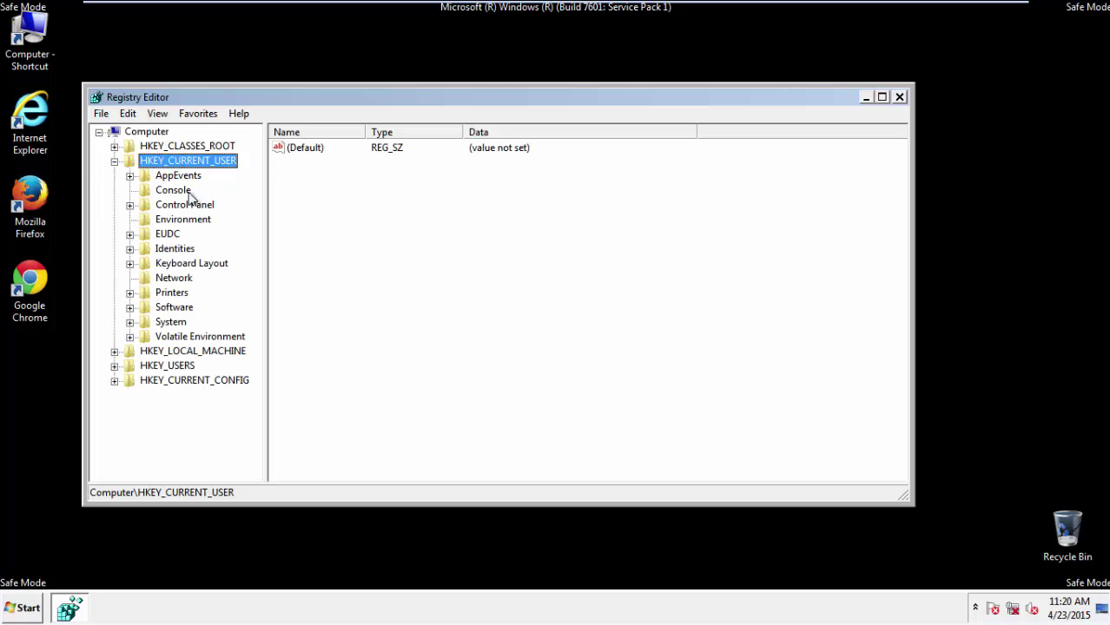
double_click(175, 308)
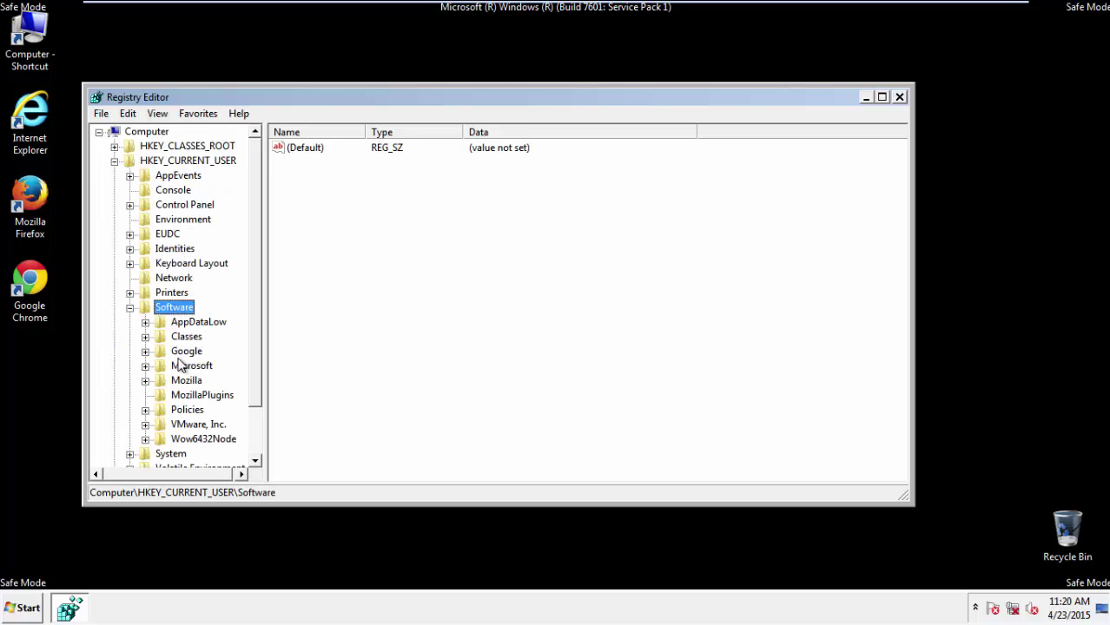
double_click(184, 367)
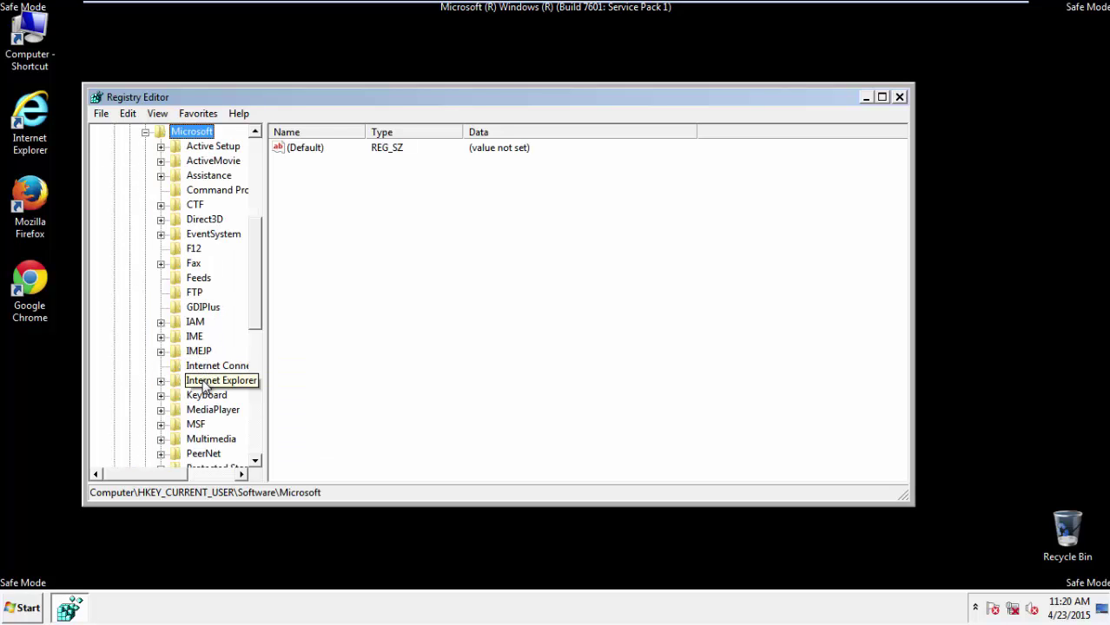
double_click(206, 382)
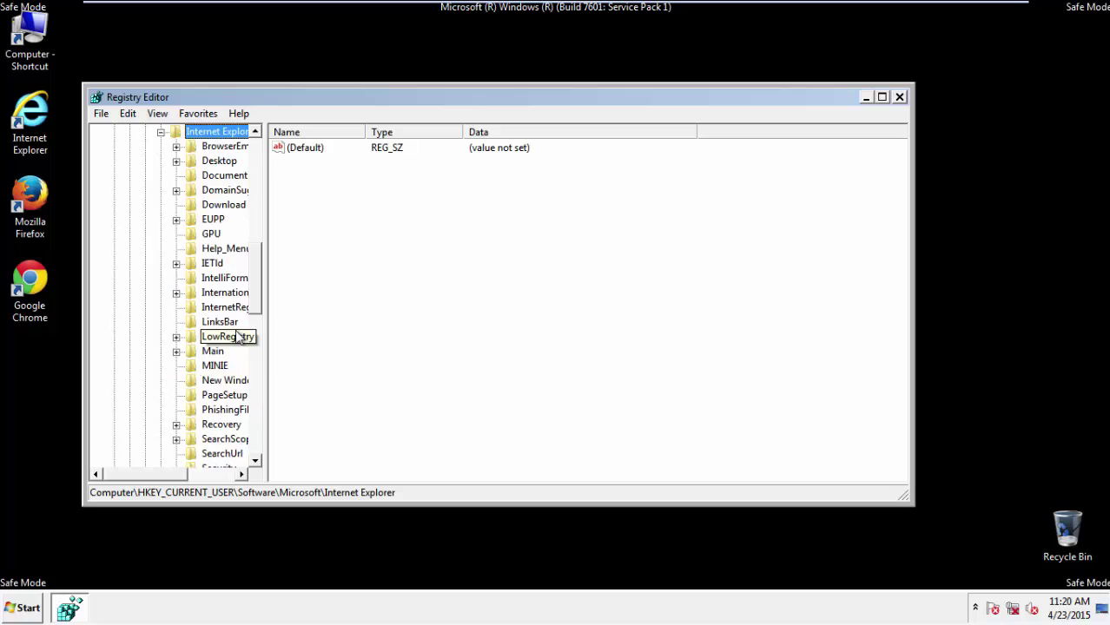
scroll(257, 304, down, 2)
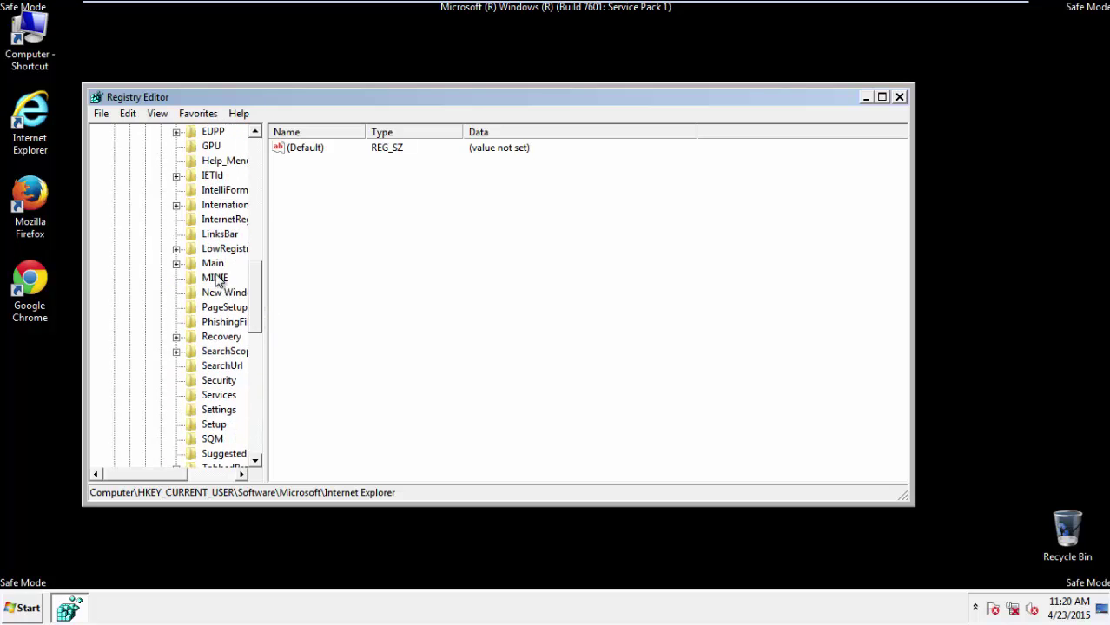
- Open Internet Explorer's Main key to list its values
click(213, 264)
double_click(213, 264)
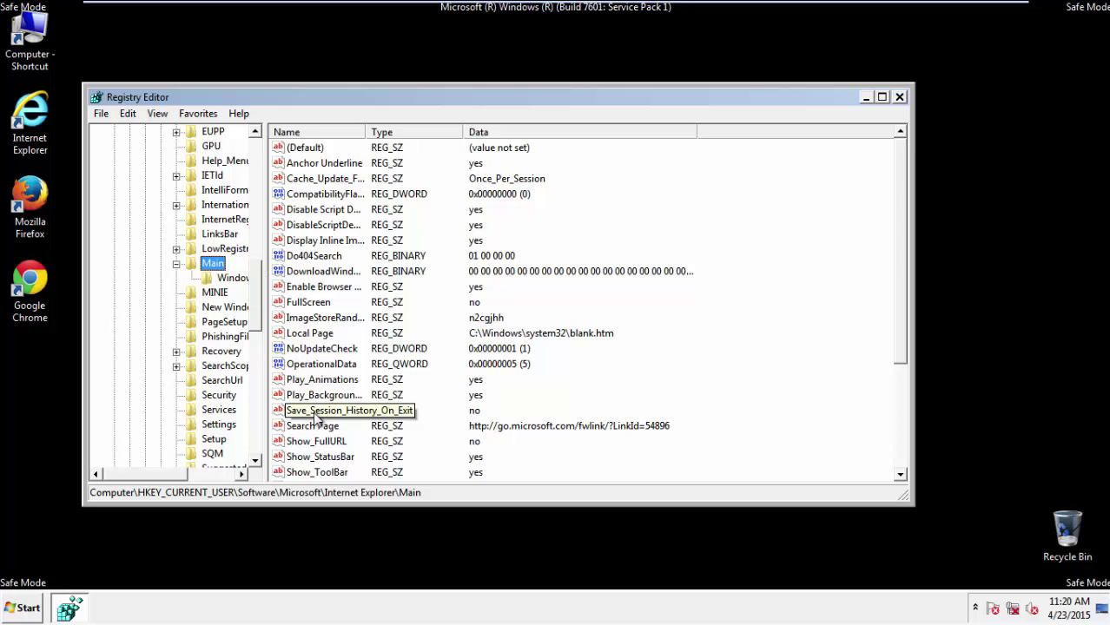
scroll(315, 418, down, 3)
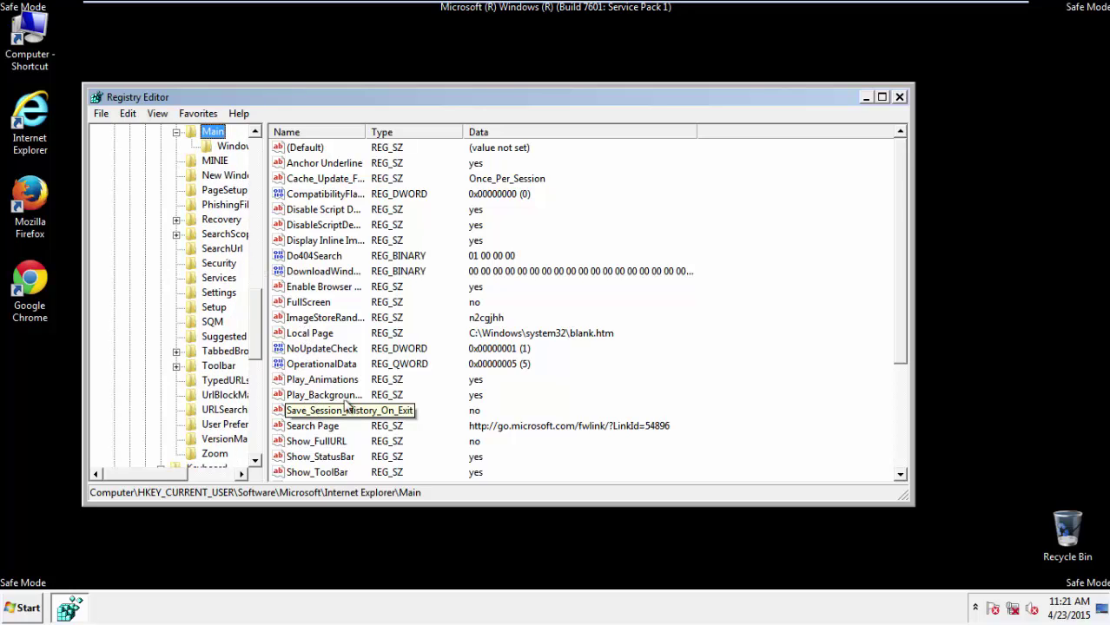
drag(895, 321, 895, 421)
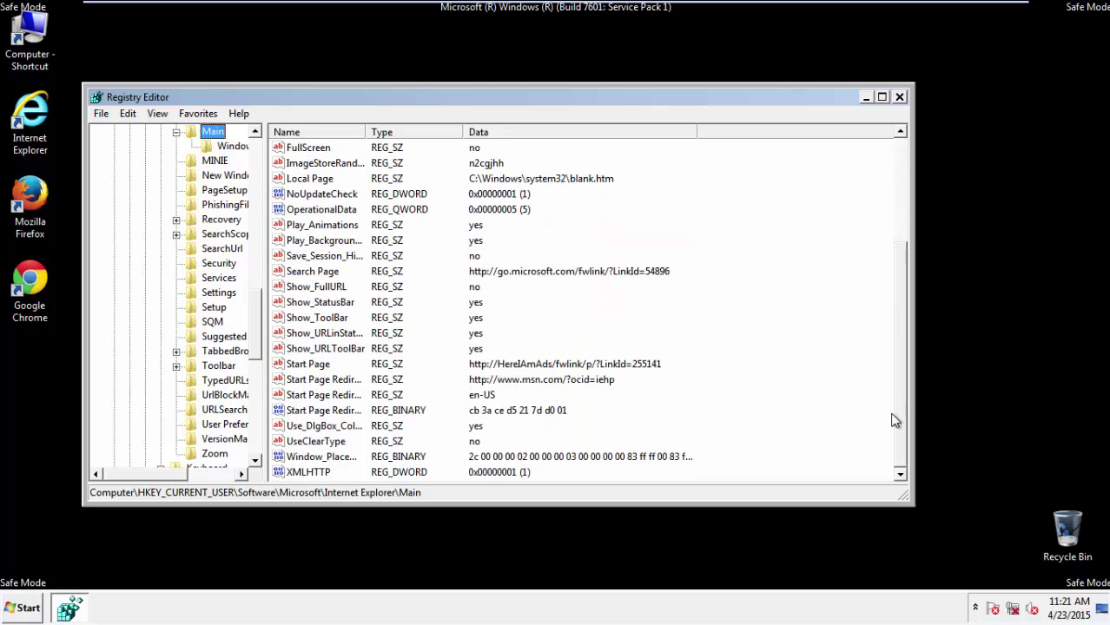
- Delete the Start Page value pointing to HereIAmAds and close Registry Editor
click(300, 364)
right_click(294, 366)
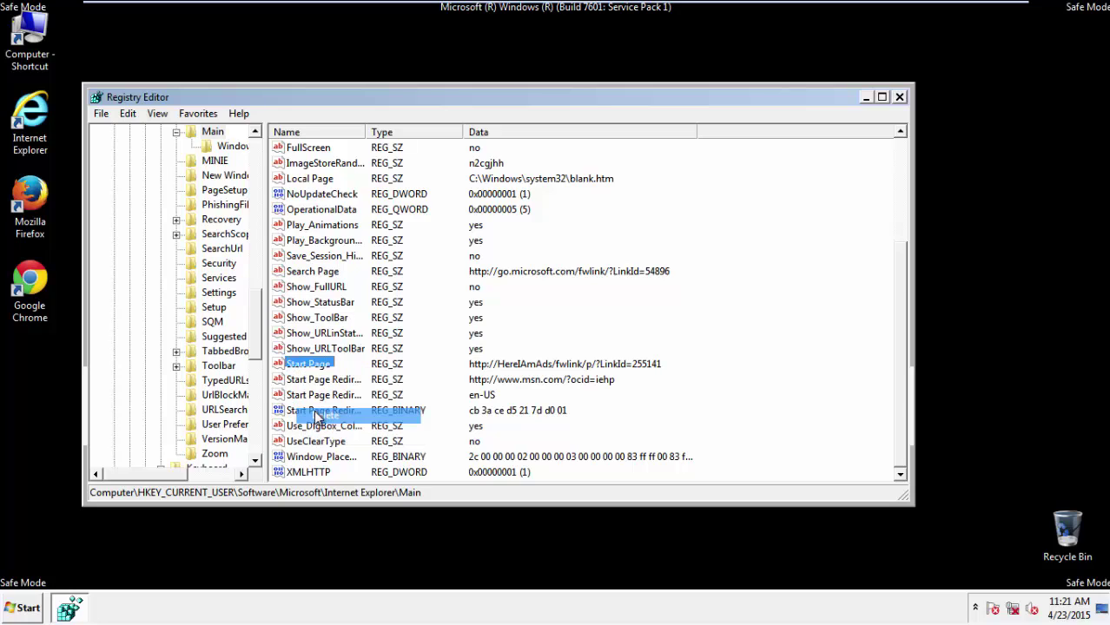
click(325, 415)
click(675, 303)
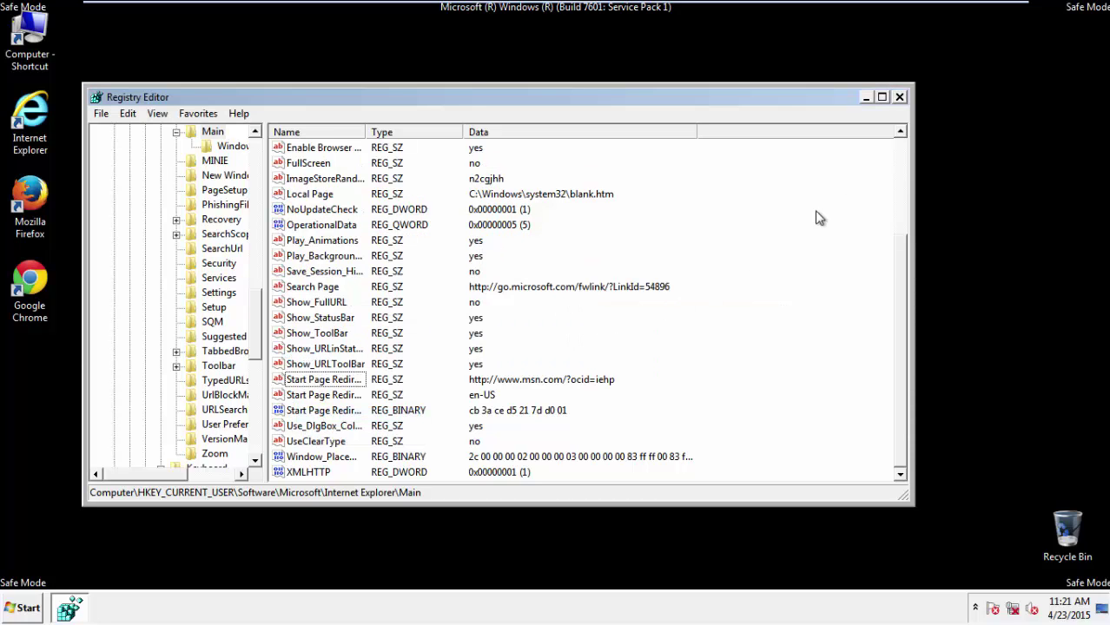
click(899, 97)
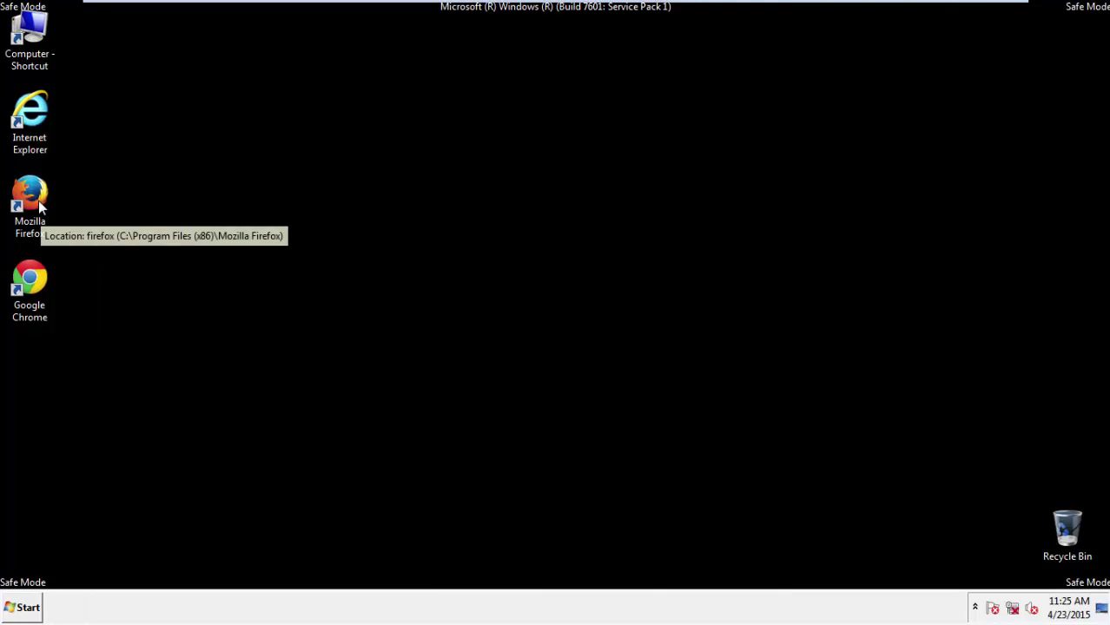
- Launch Firefox, decline the default-browser prompt, and toggle the Menu Bar off and back on
double_click(41, 203)
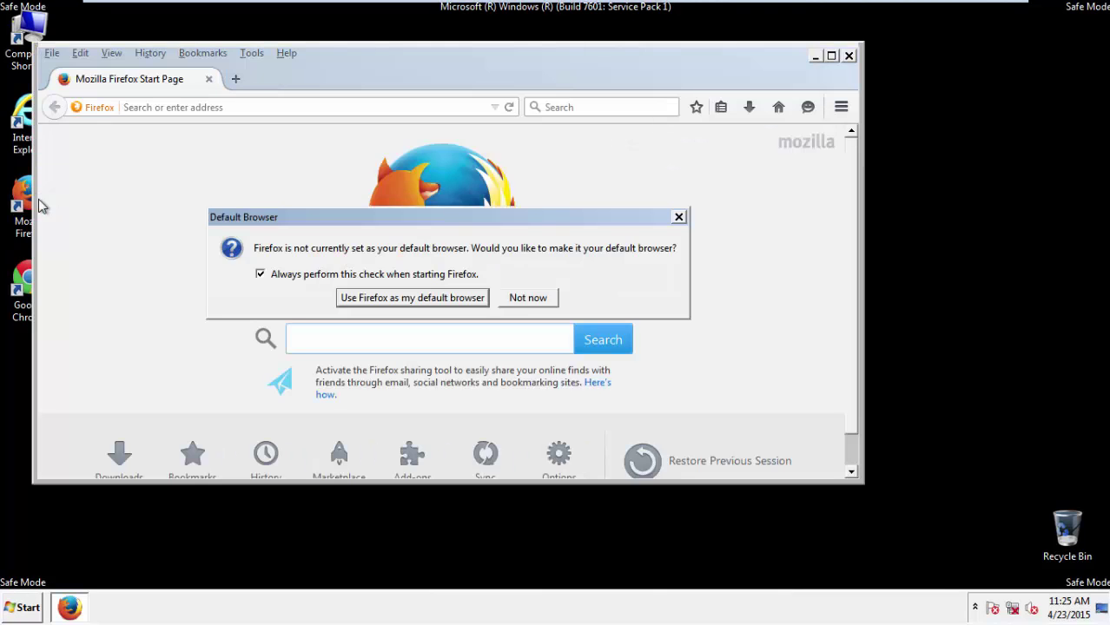
click(532, 298)
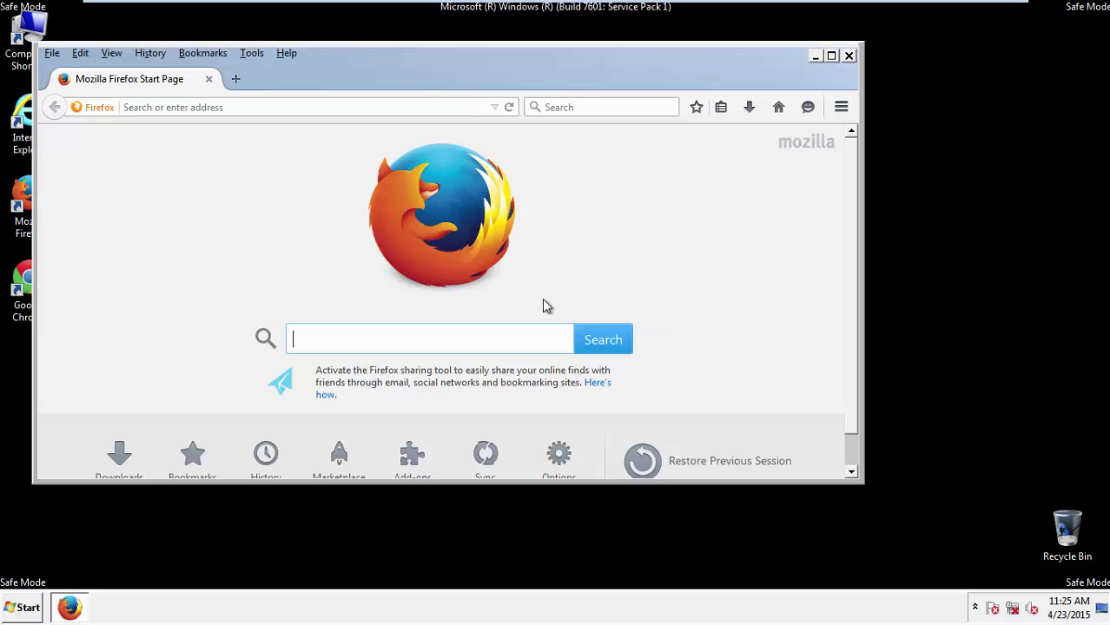
right_click(340, 66)
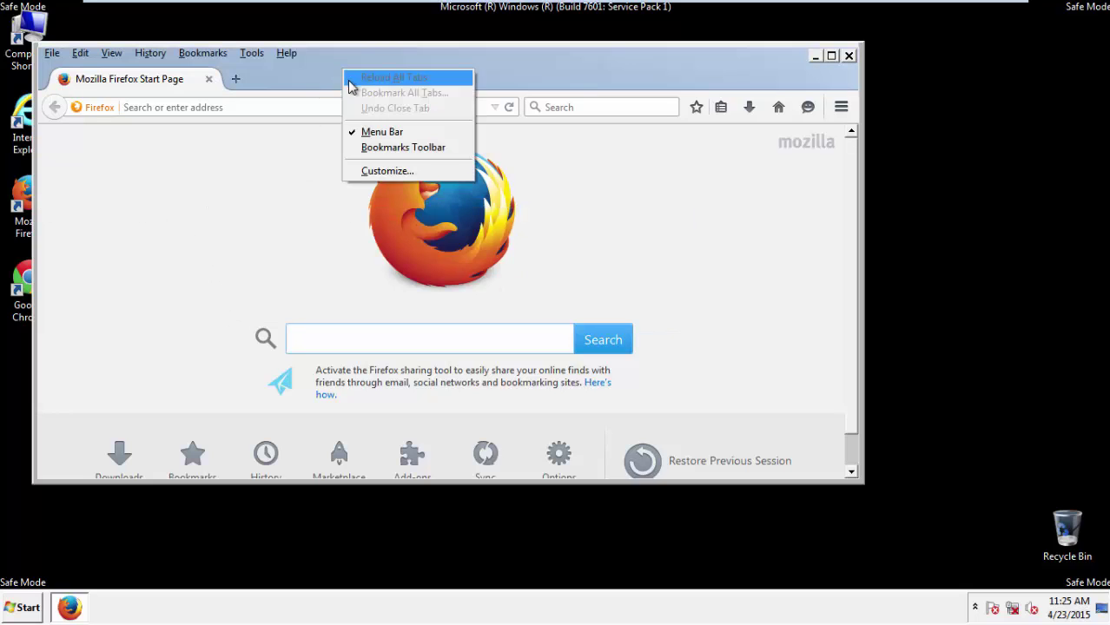
click(371, 134)
right_click(350, 75)
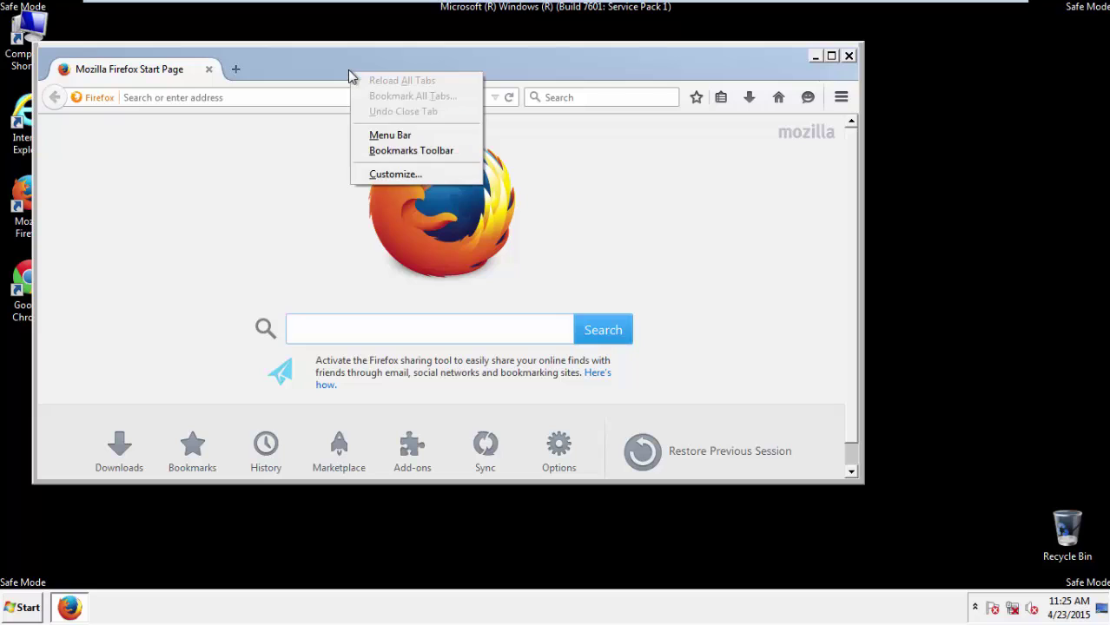
click(370, 134)
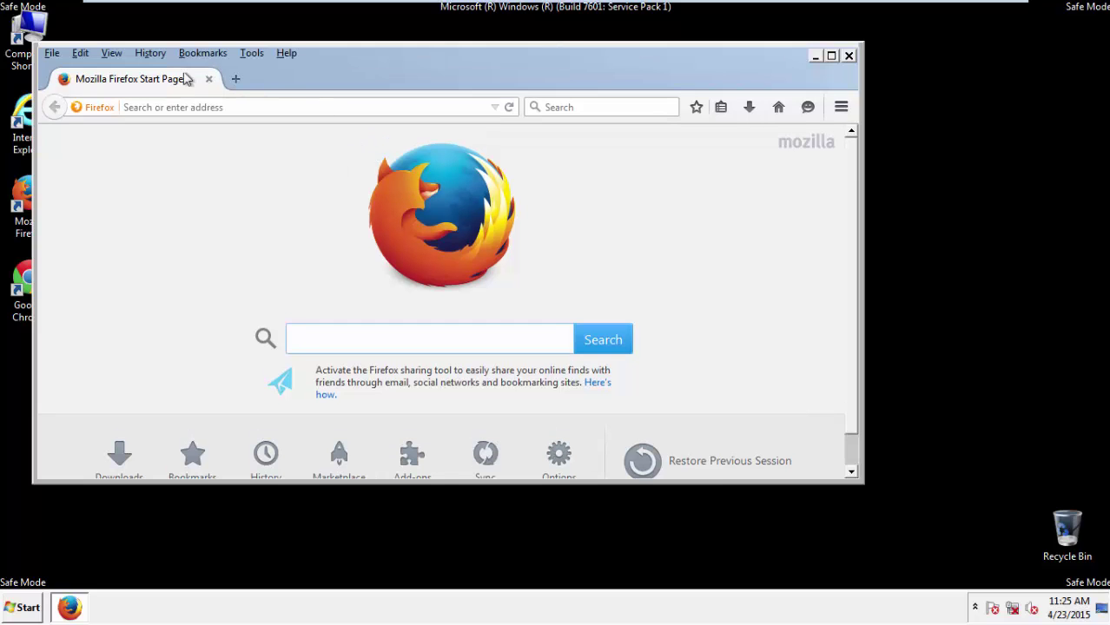
- Clear Recent History with time range Everything, keeping all items including Site Preferences ticked
click(155, 54)
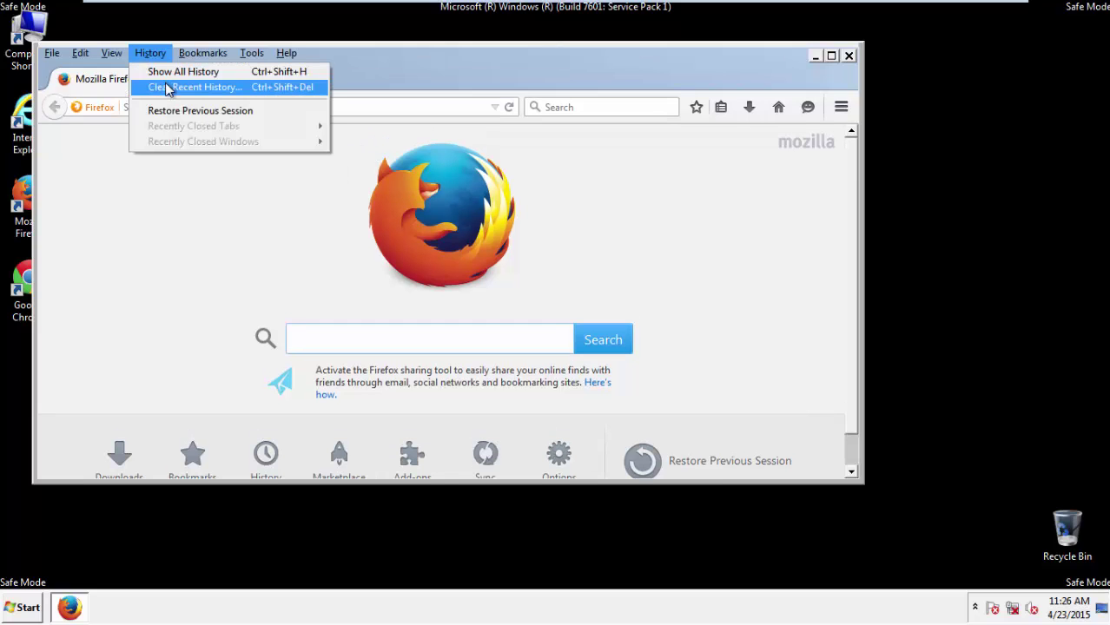
click(167, 89)
click(411, 241)
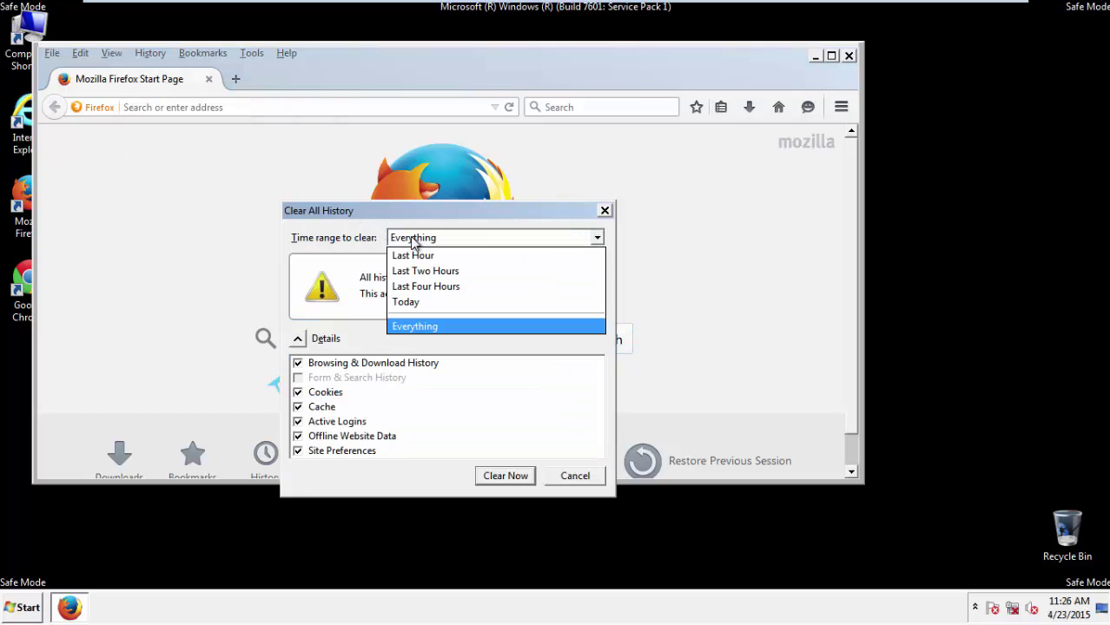
click(419, 327)
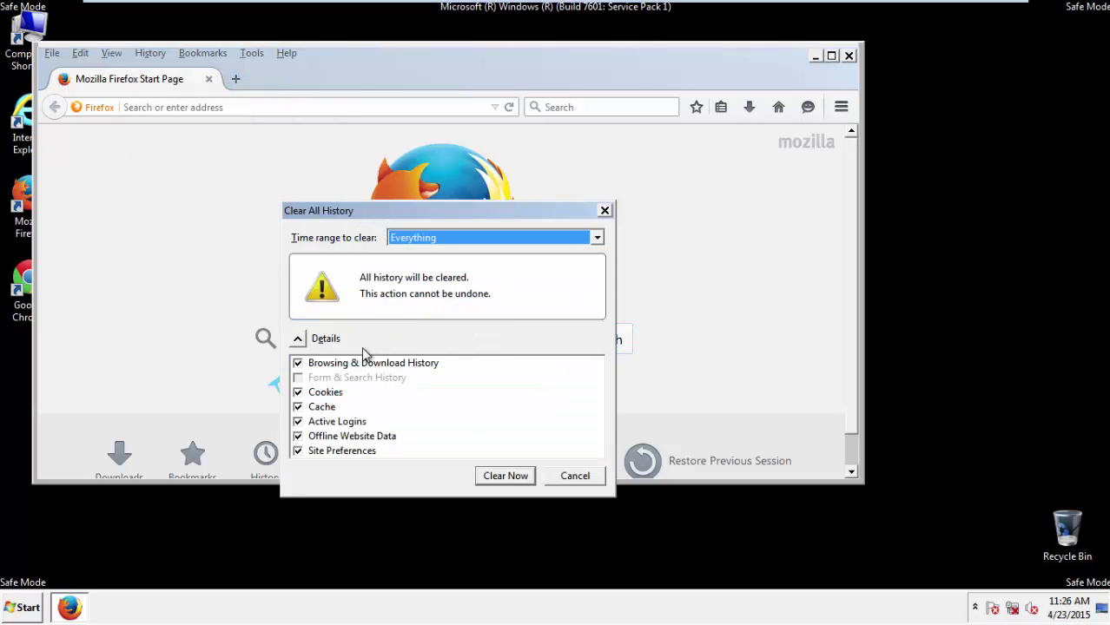
click(297, 437)
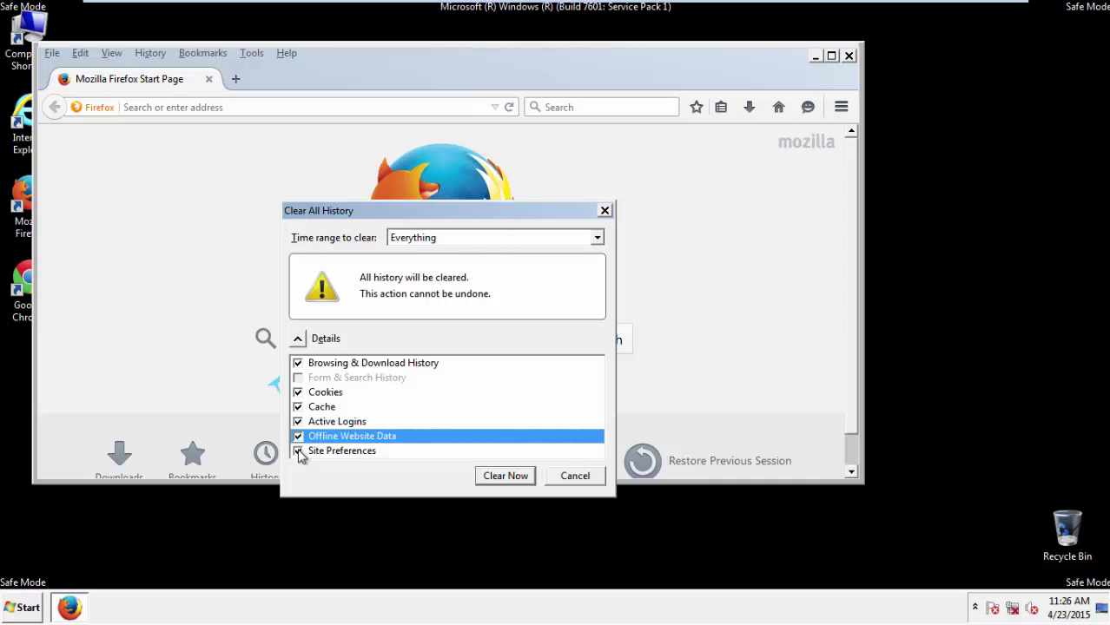
click(298, 452)
click(298, 452)
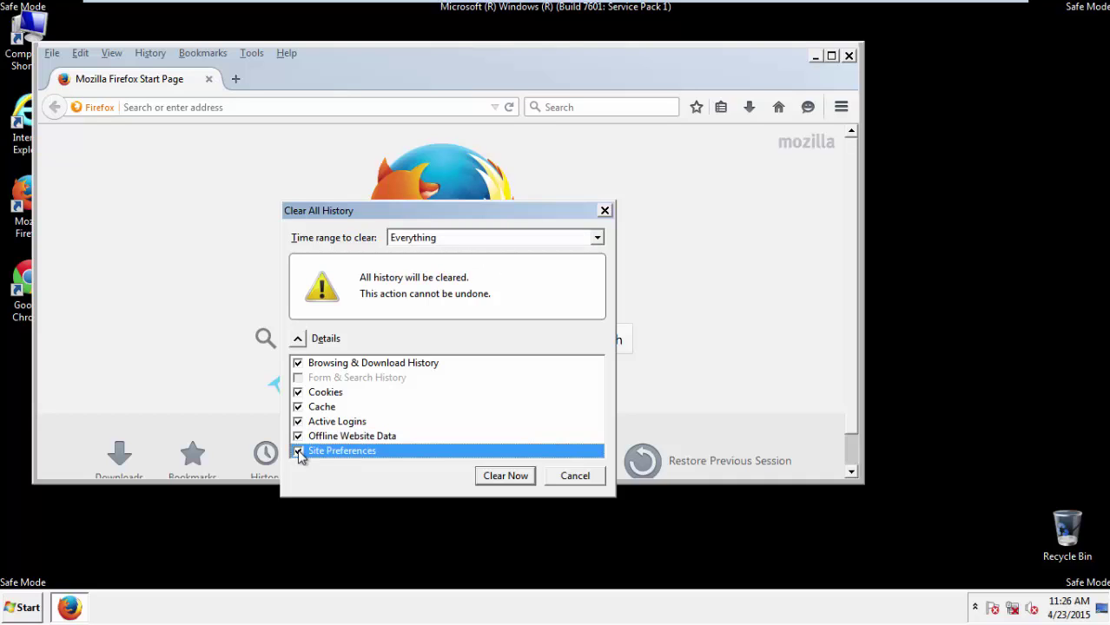
click(504, 476)
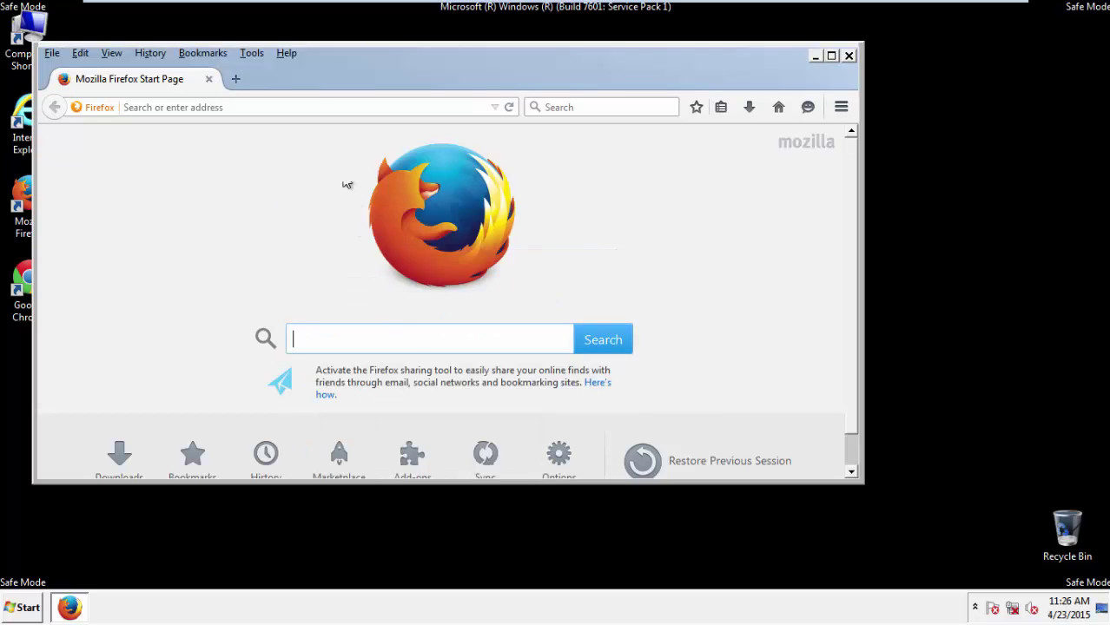
- Refresh Firefox from Troubleshooting Information, finish the import wizard and dismiss the default-browser prompt
click(286, 54)
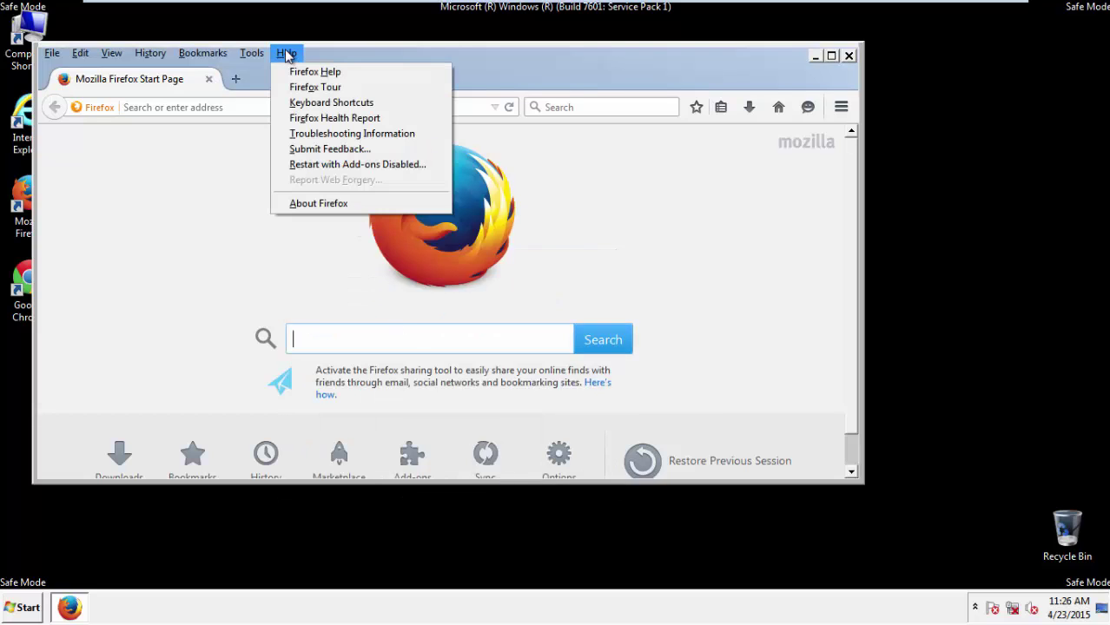
click(323, 133)
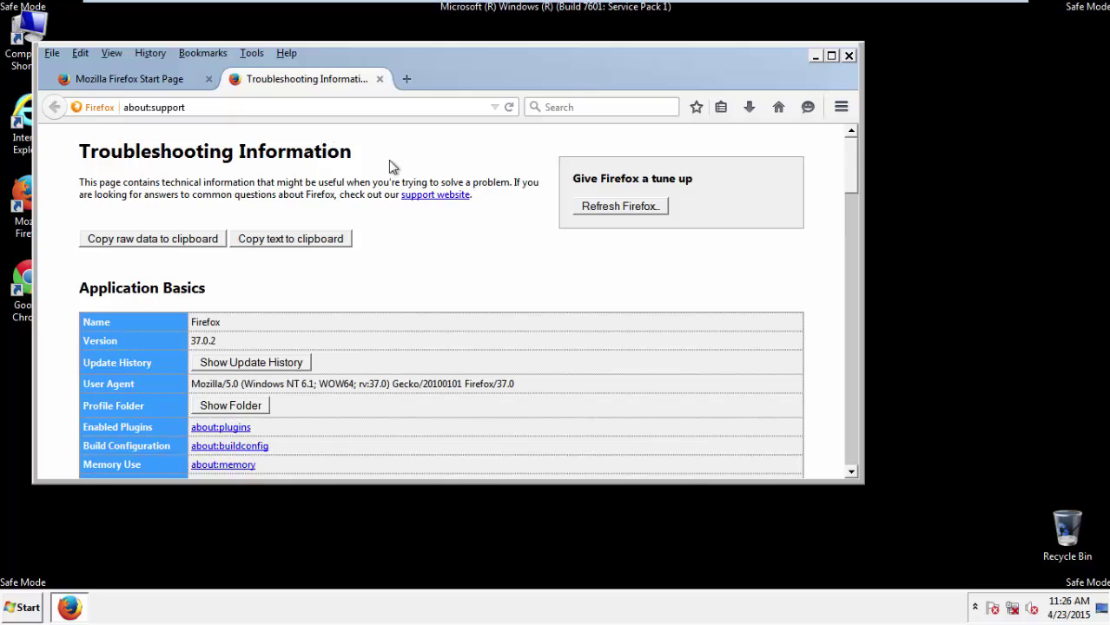
click(643, 209)
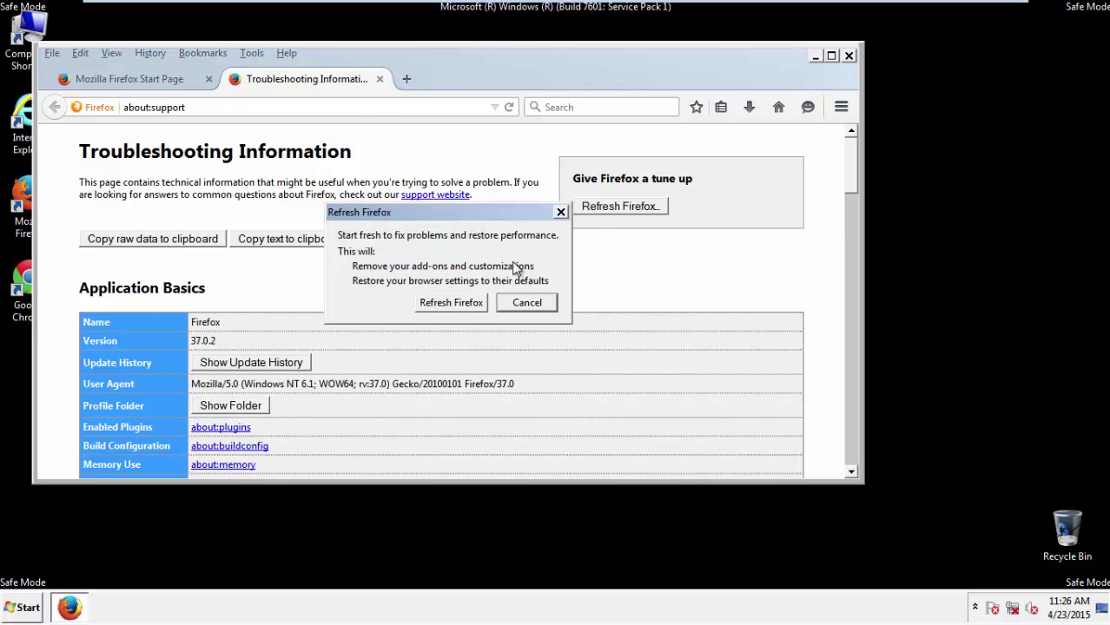
click(451, 303)
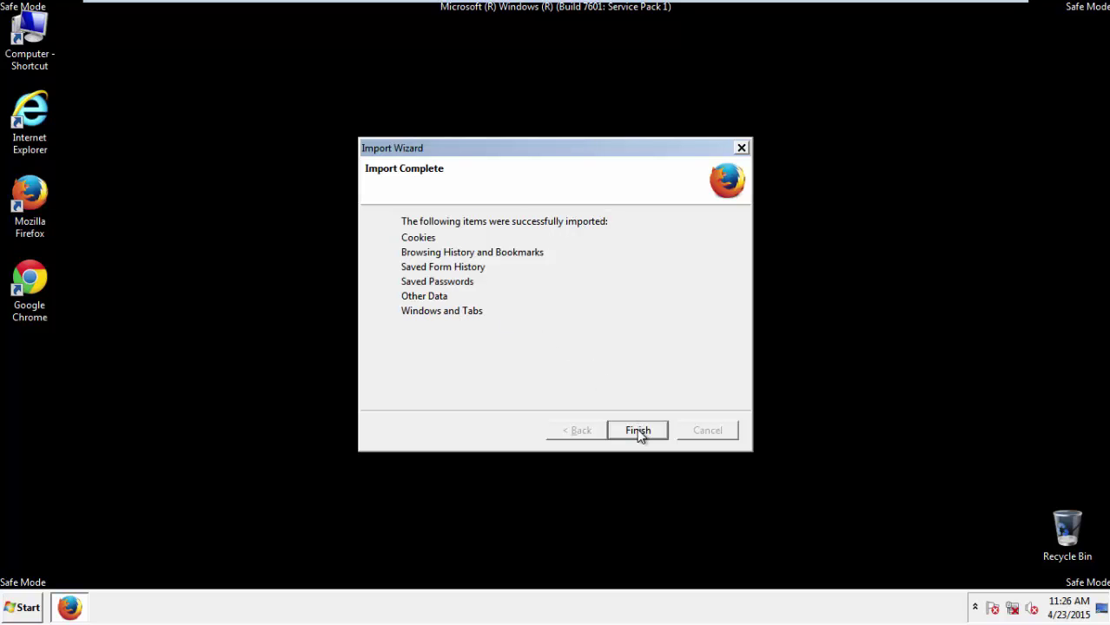
click(639, 432)
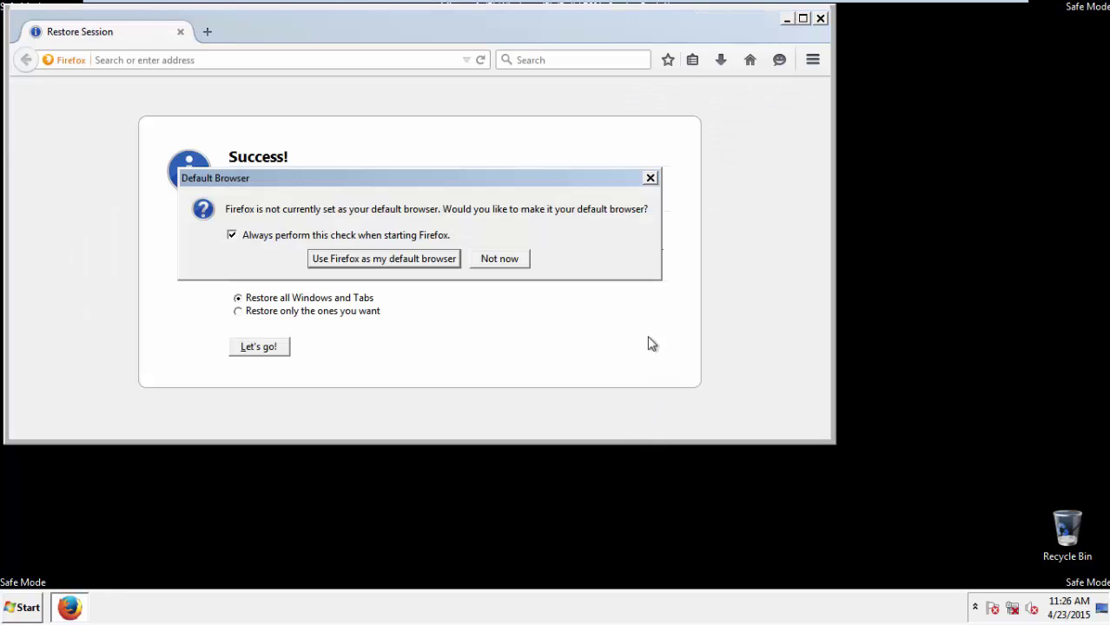
click(502, 259)
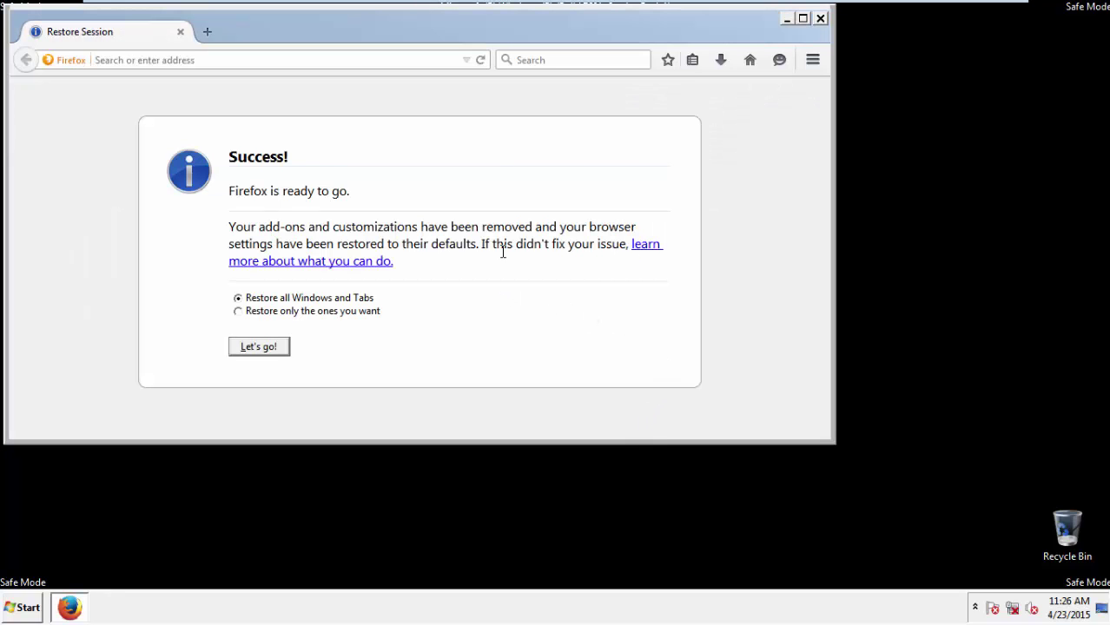
- Close Firefox, launch Google Chrome from the desktop and open its Settings page
click(820, 17)
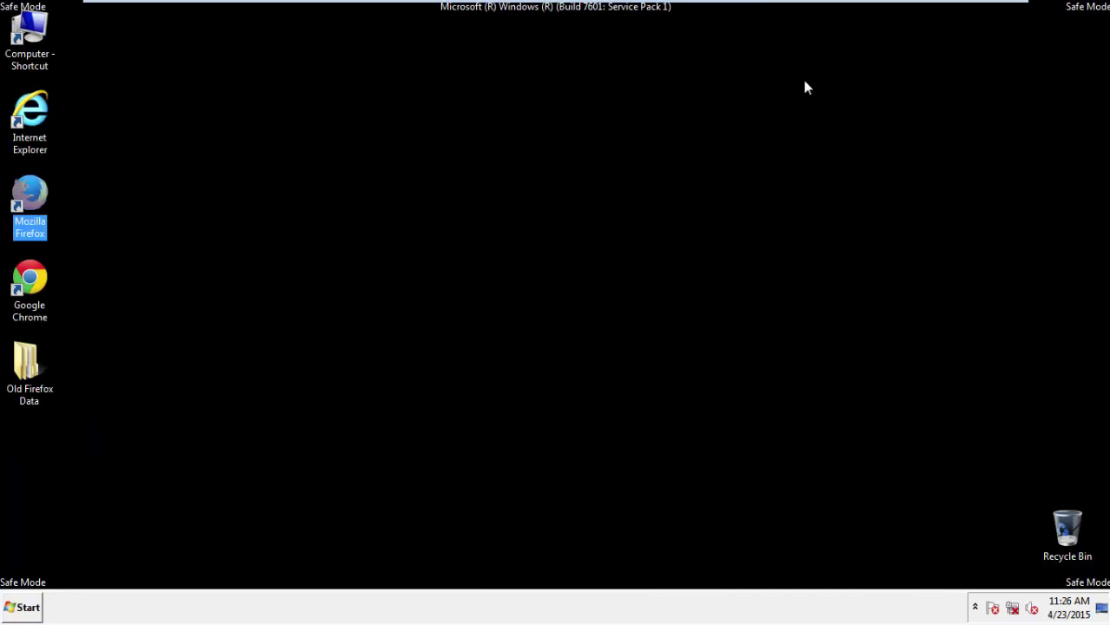
click(26, 276)
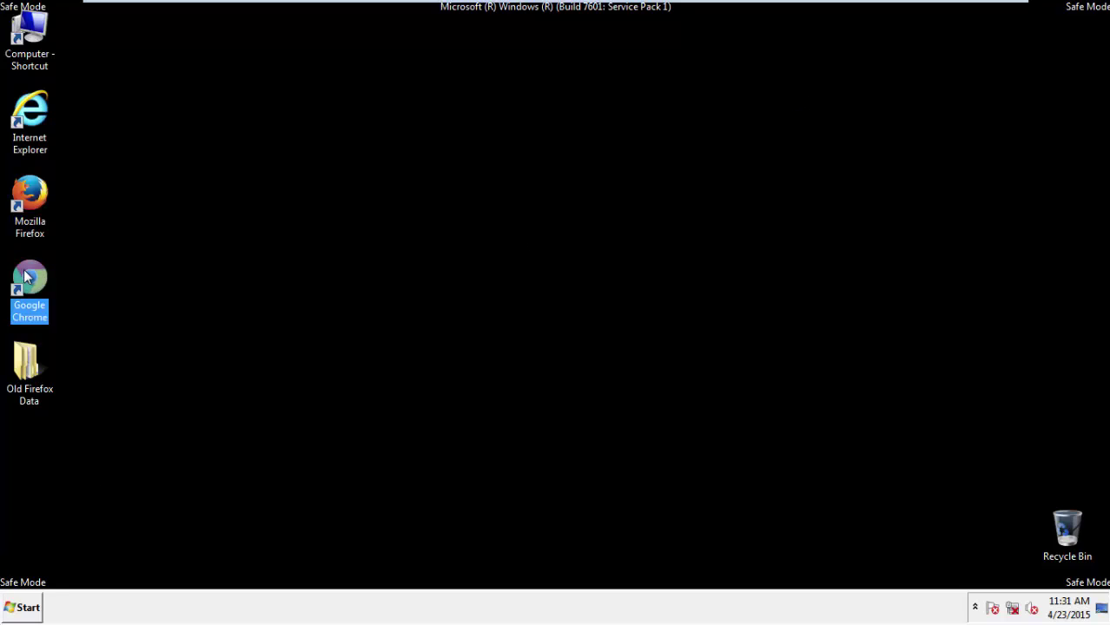
double_click(26, 277)
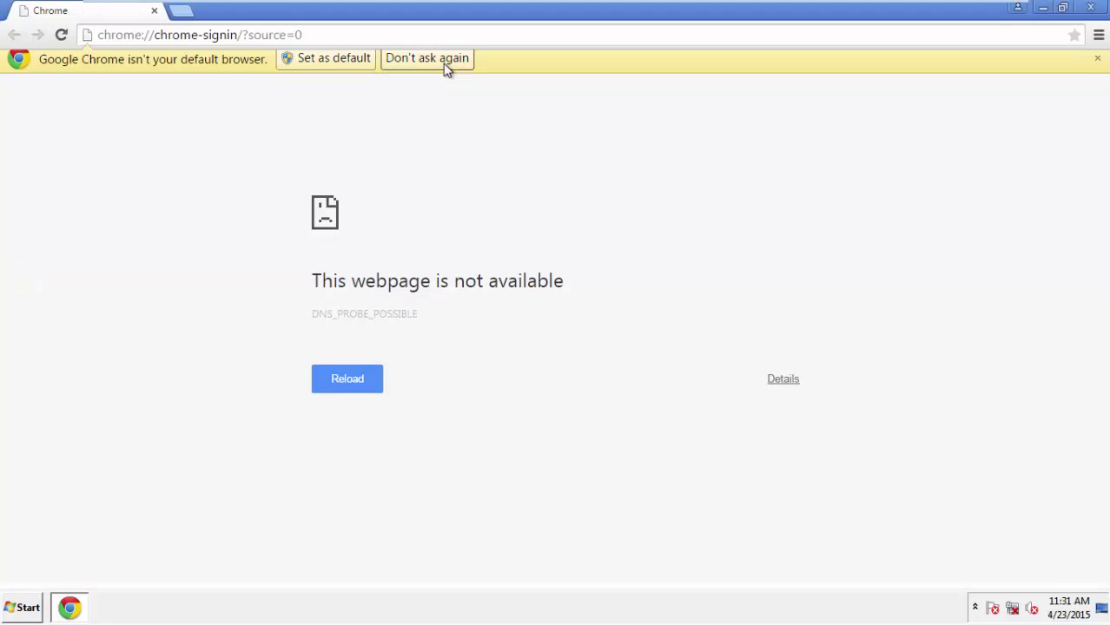
click(1099, 36)
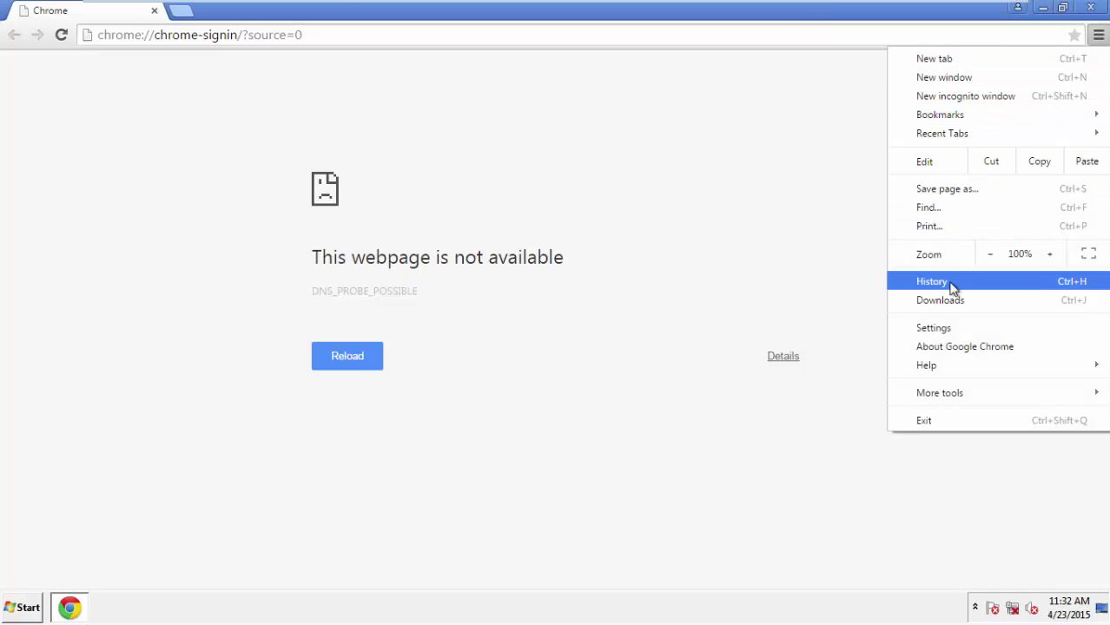
click(935, 328)
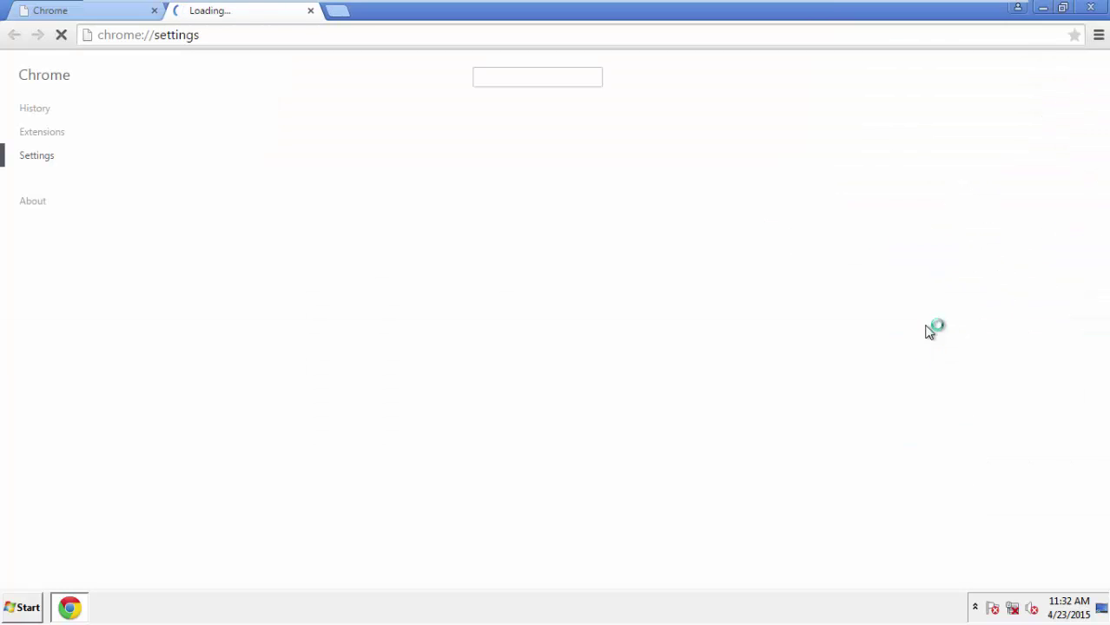
- Clear Chrome data from the beginning of time, adding Autofill, Hosted app data and Content licenses
click(40, 111)
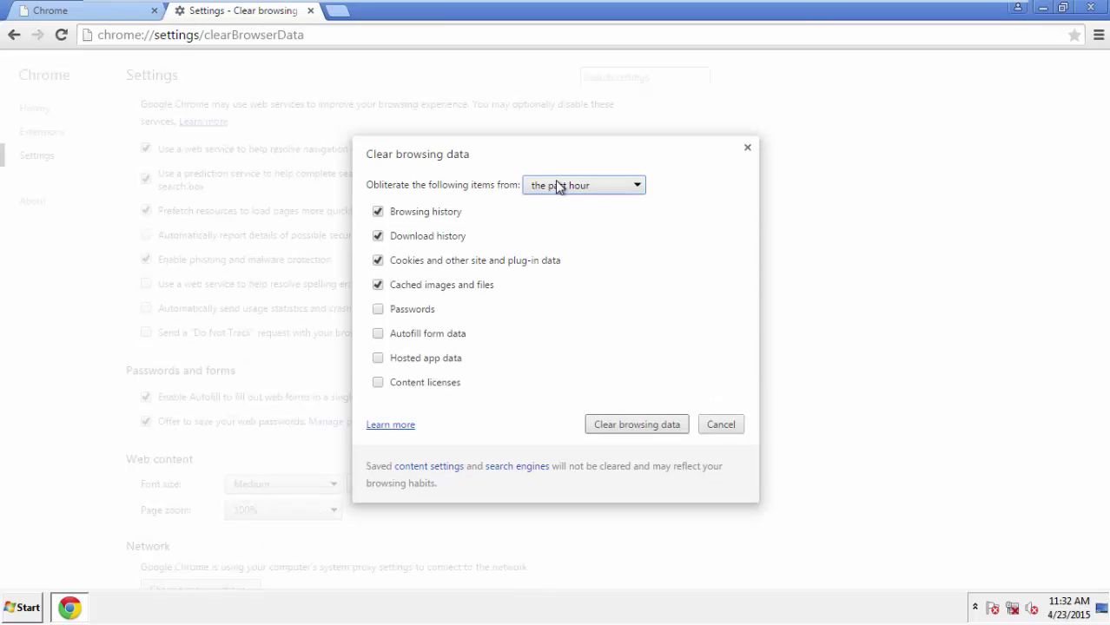
click(559, 187)
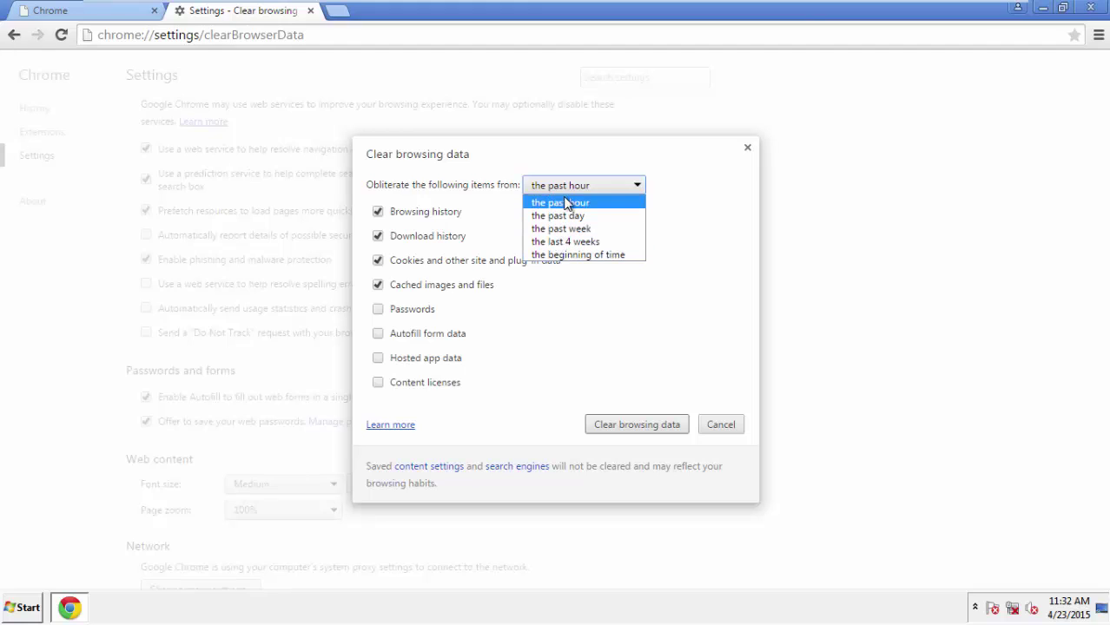
click(556, 257)
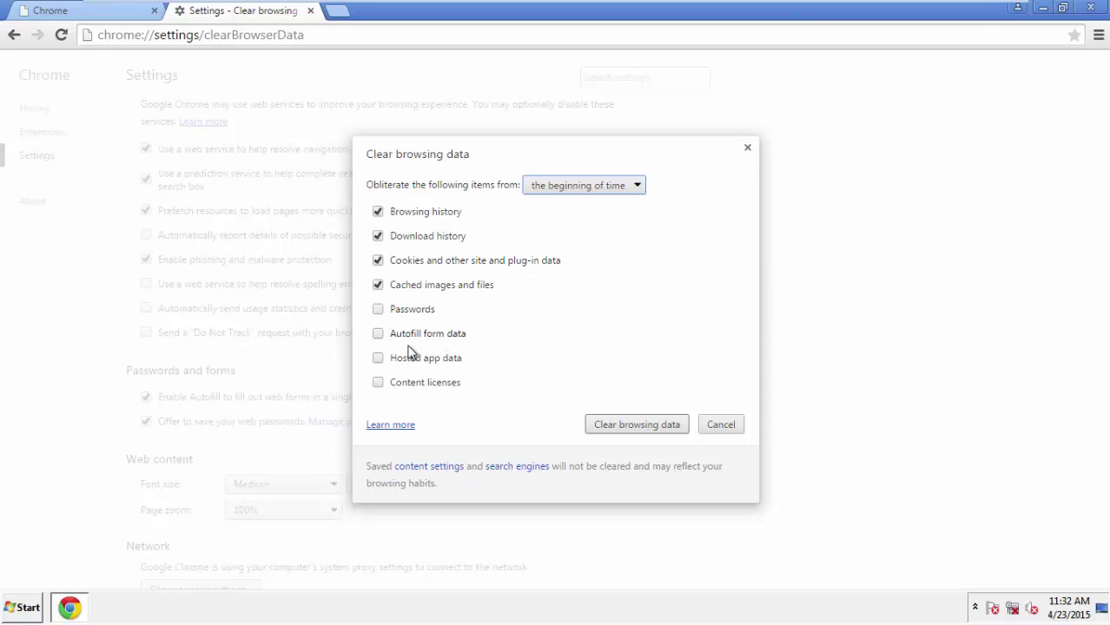
click(382, 337)
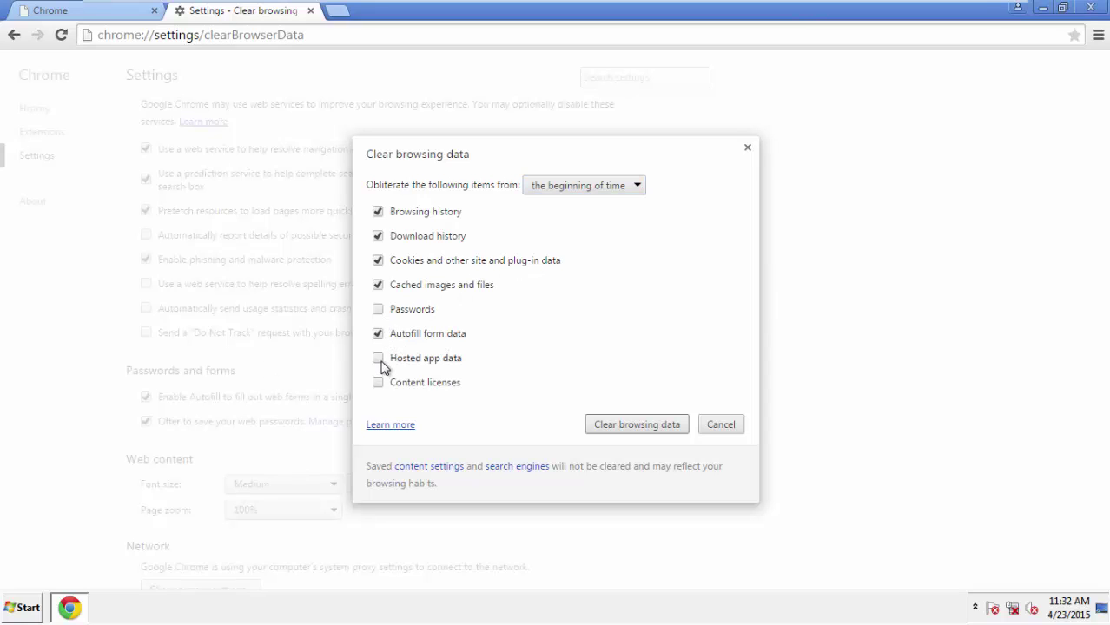
click(379, 359)
click(379, 383)
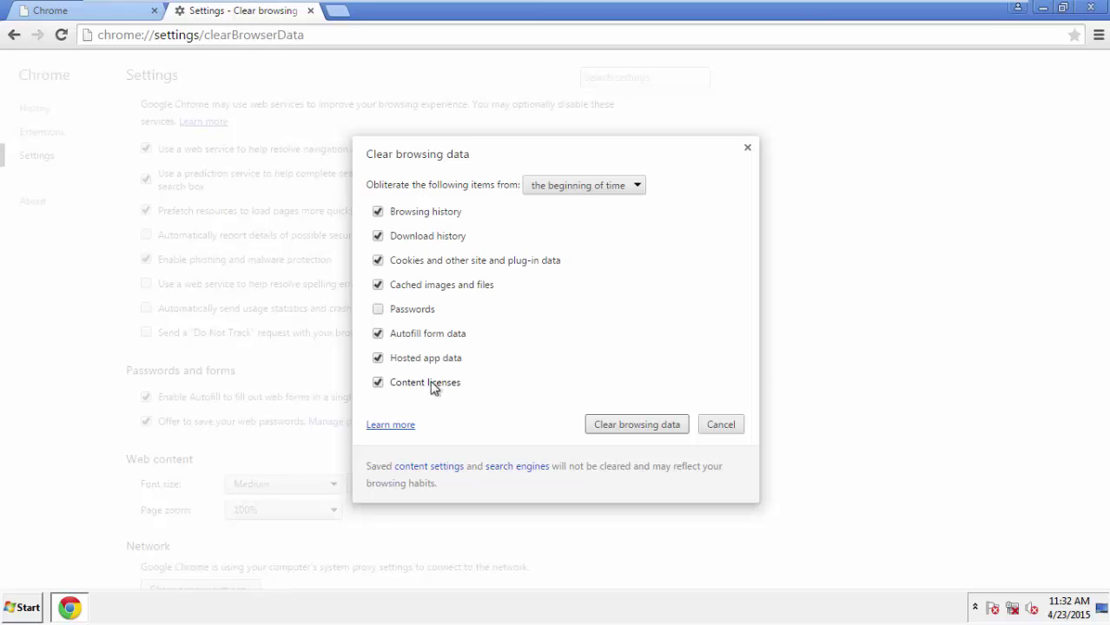
click(619, 426)
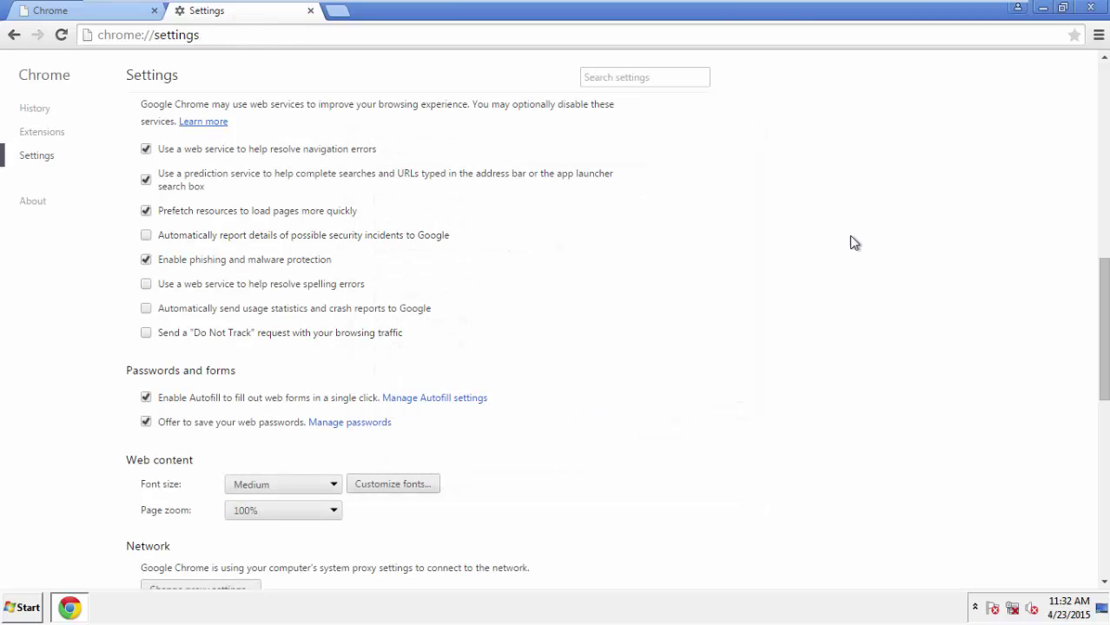
- Restore Chrome's settings to their original defaults, then close the Chrome window
drag(1103, 266, 1103, 453)
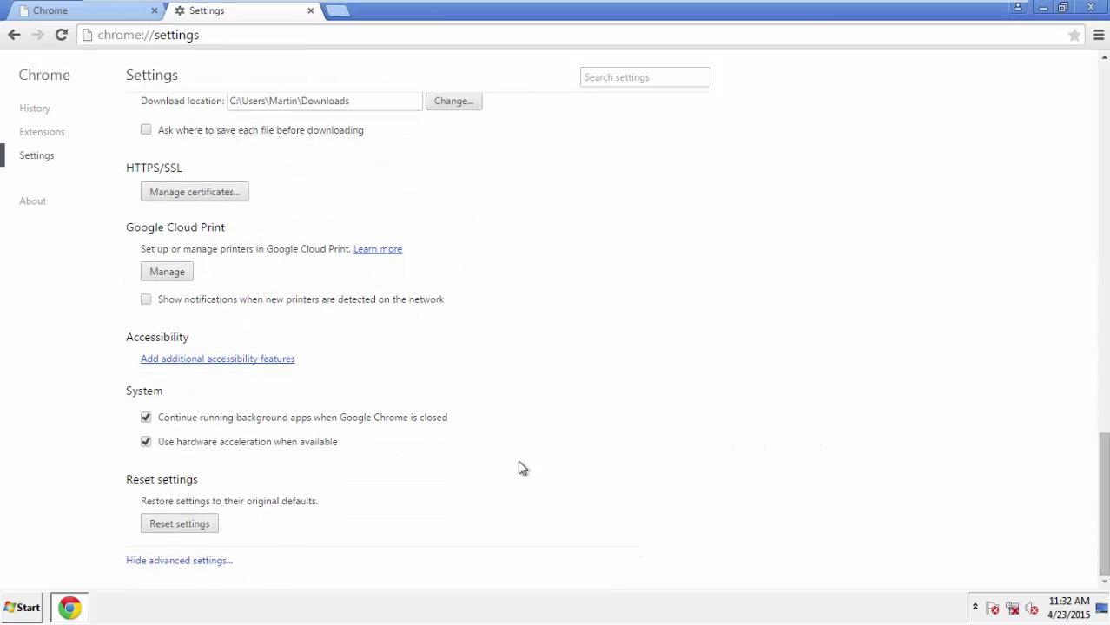
click(213, 526)
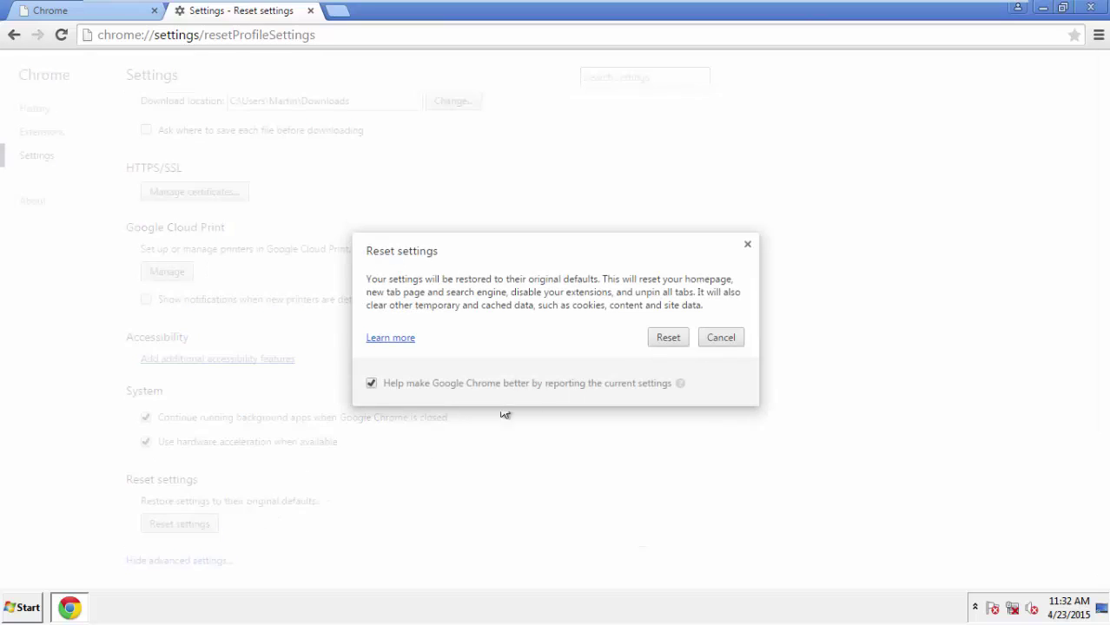
click(668, 341)
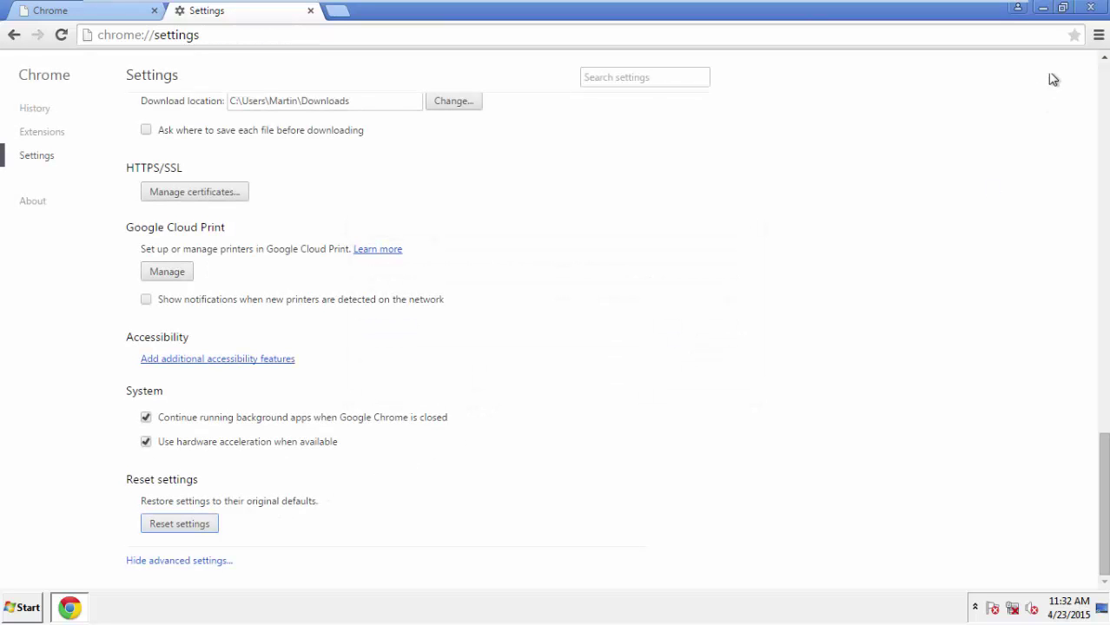
click(1083, 7)
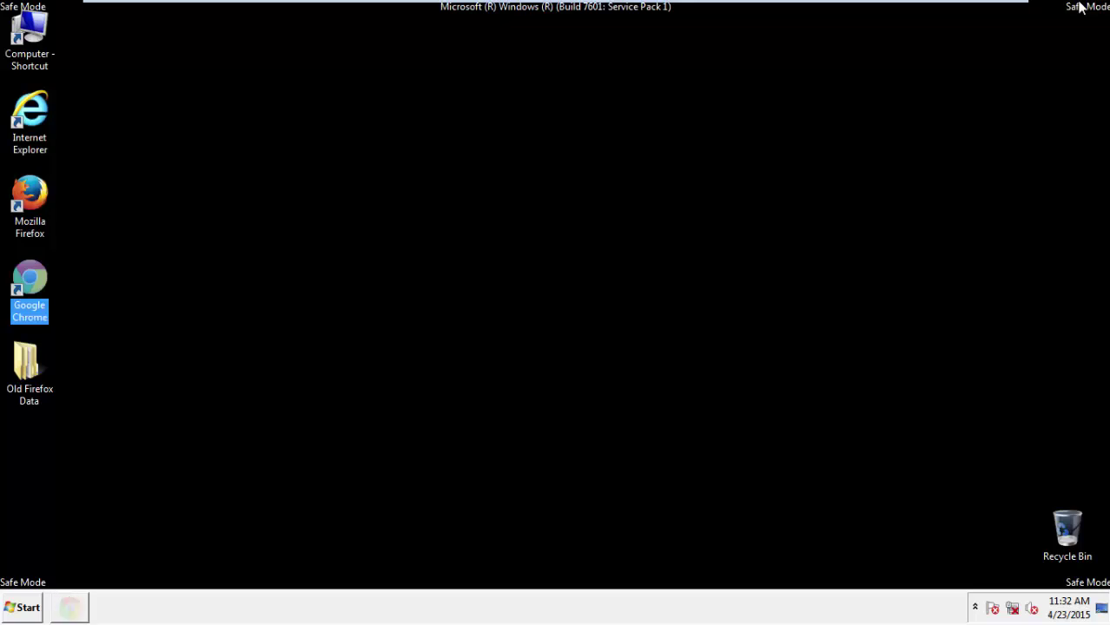
click(600, 280)
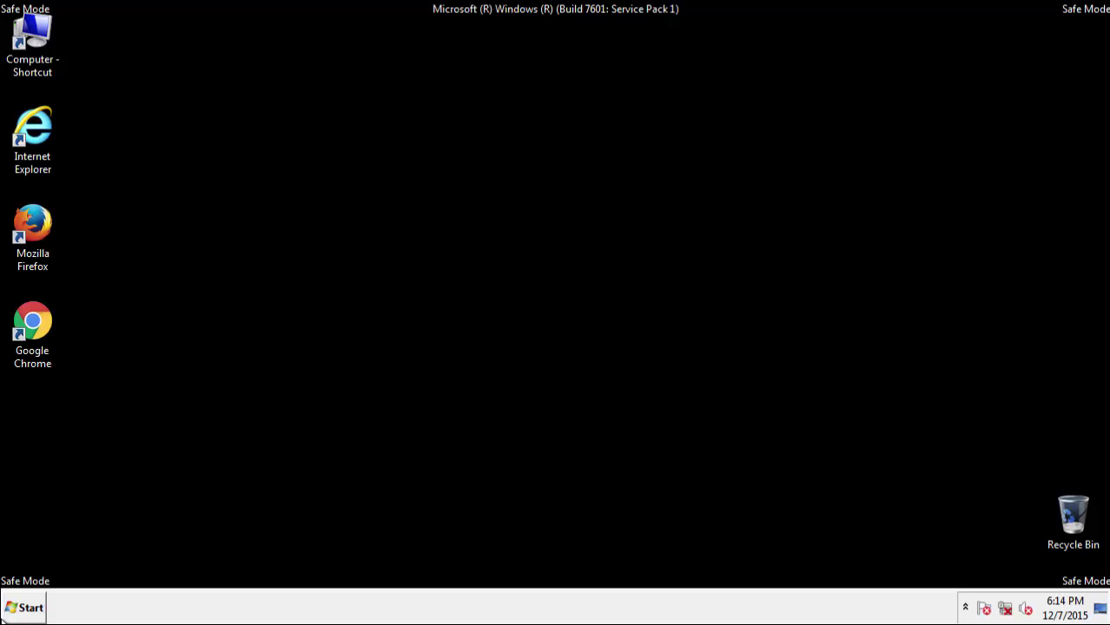
- Remove the Triangle Trial add-on from Firefox, restart Firefox, then close it with both tabs
click(34, 226)
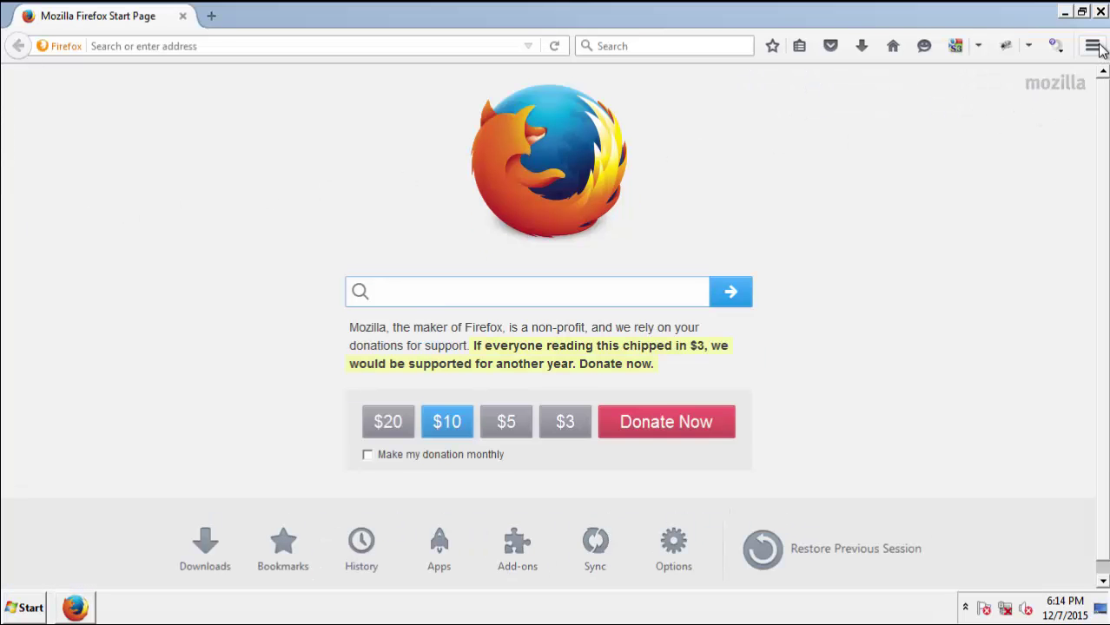
click(1093, 45)
click(1060, 305)
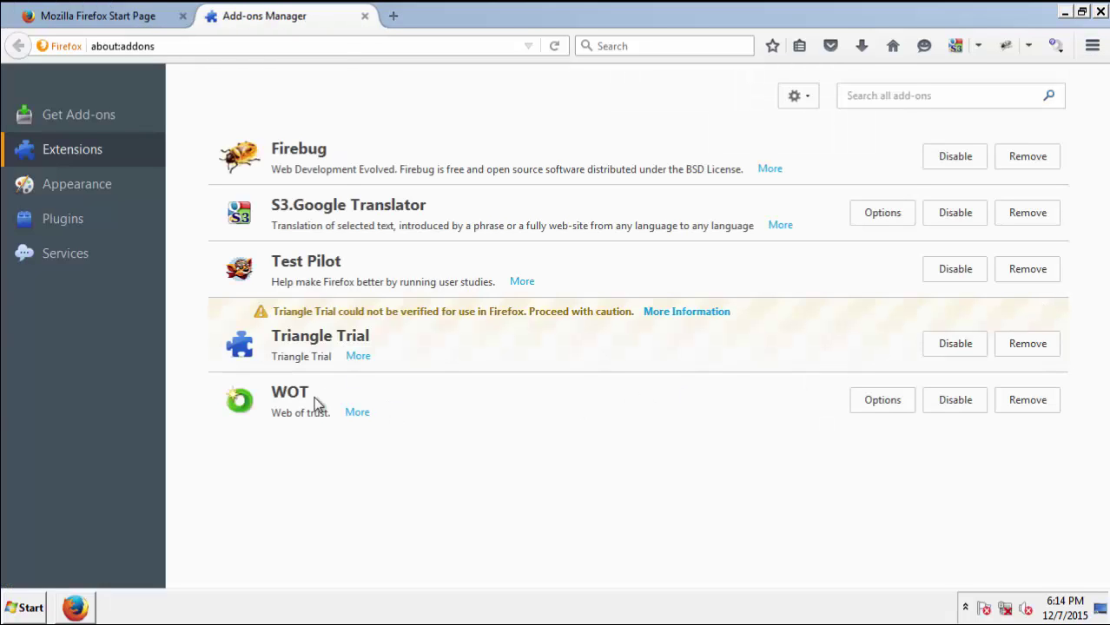
click(1024, 344)
click(500, 317)
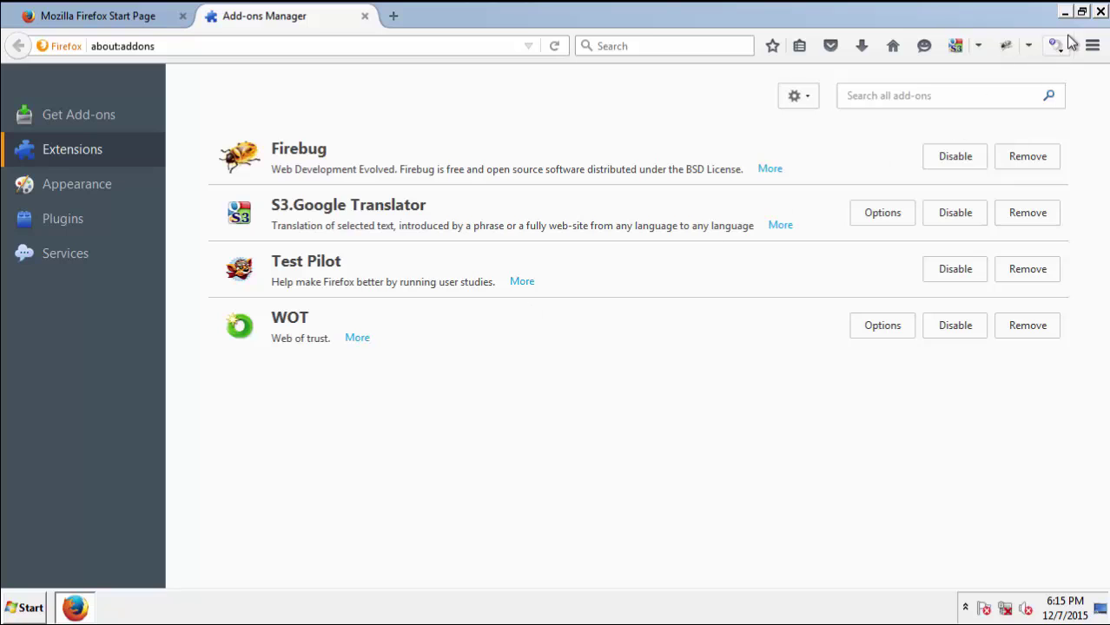
click(1101, 11)
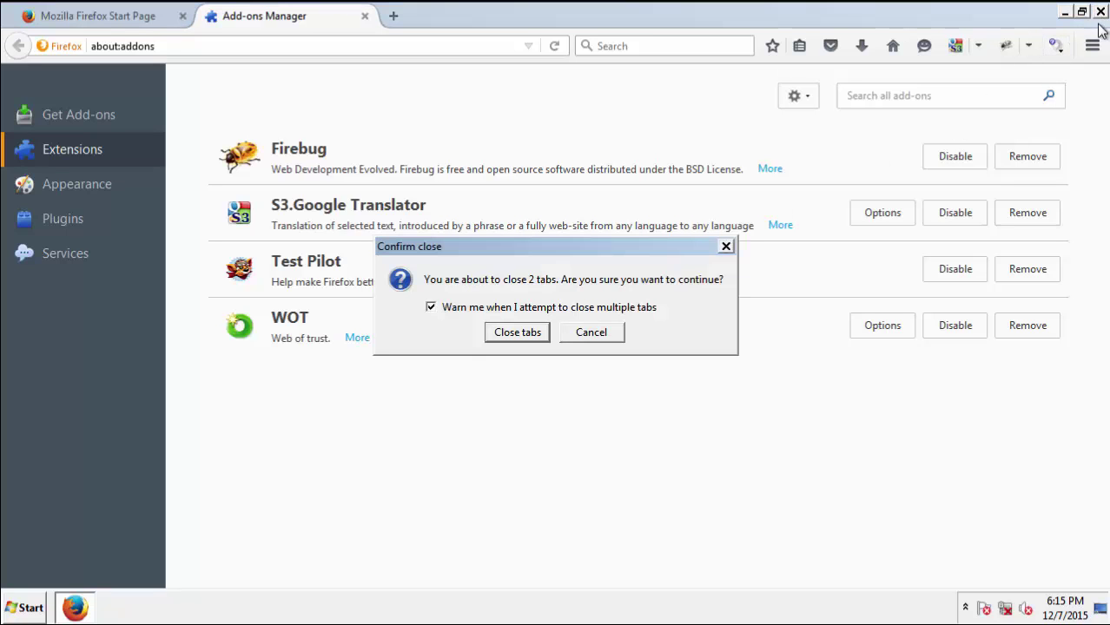
click(537, 335)
- Delete the Triangle Trial extension from Chrome's Extensions page, then close Chrome
click(352, 341)
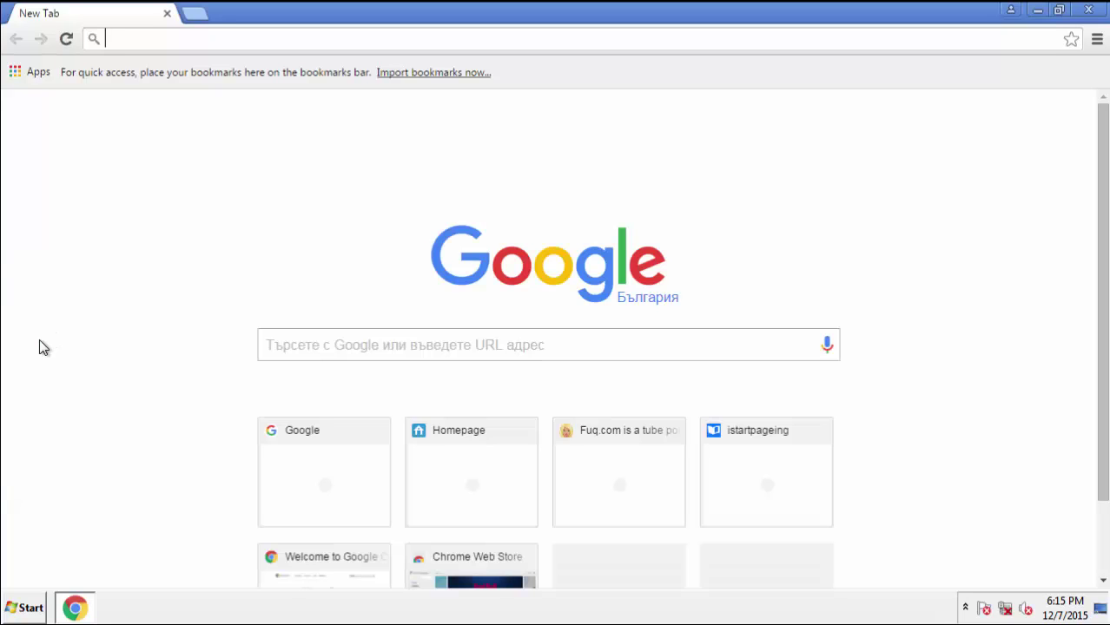
click(1096, 39)
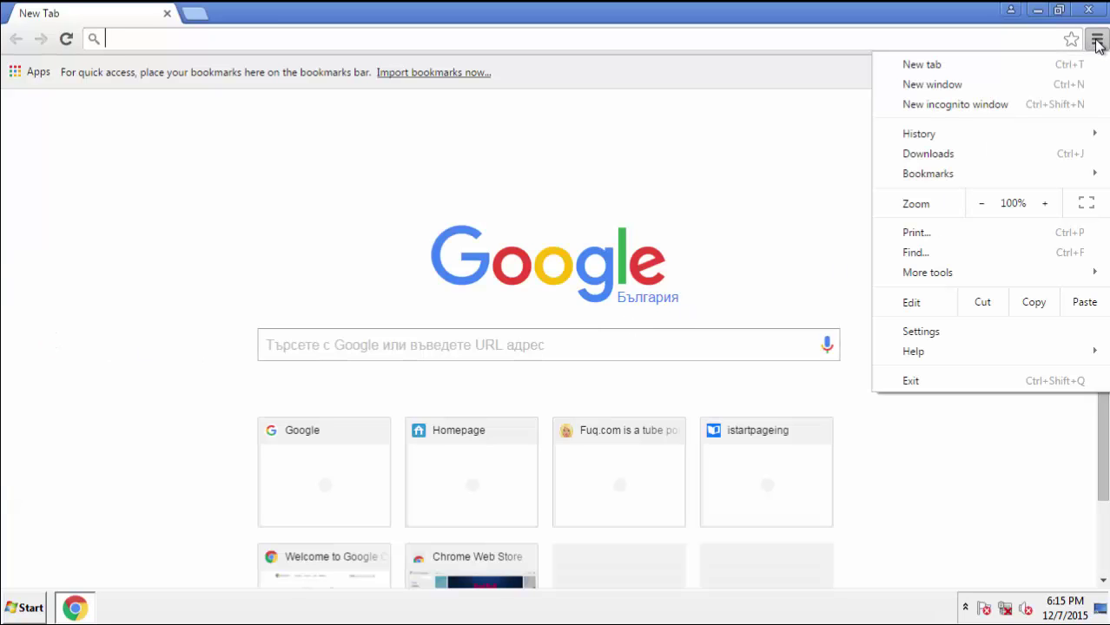
click(952, 332)
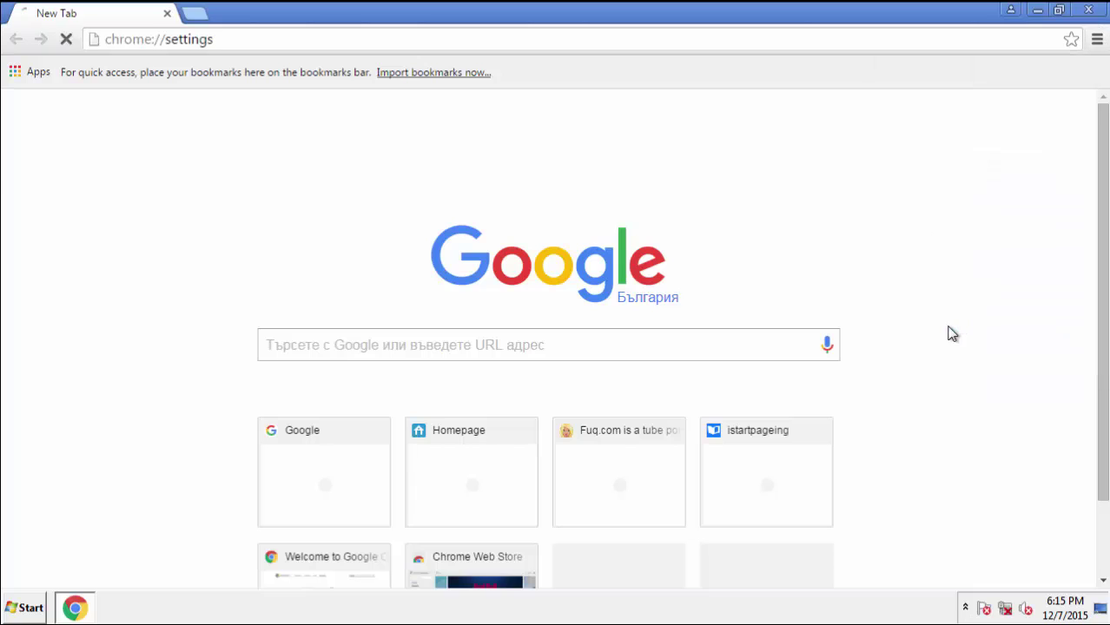
click(40, 146)
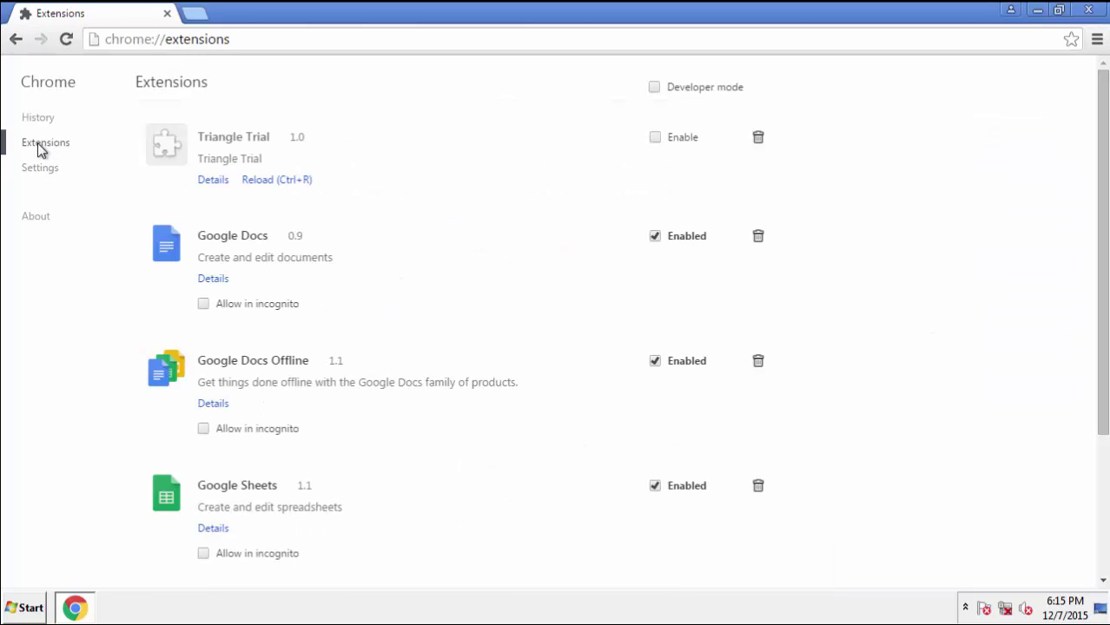
scroll(287, 503, down, 3)
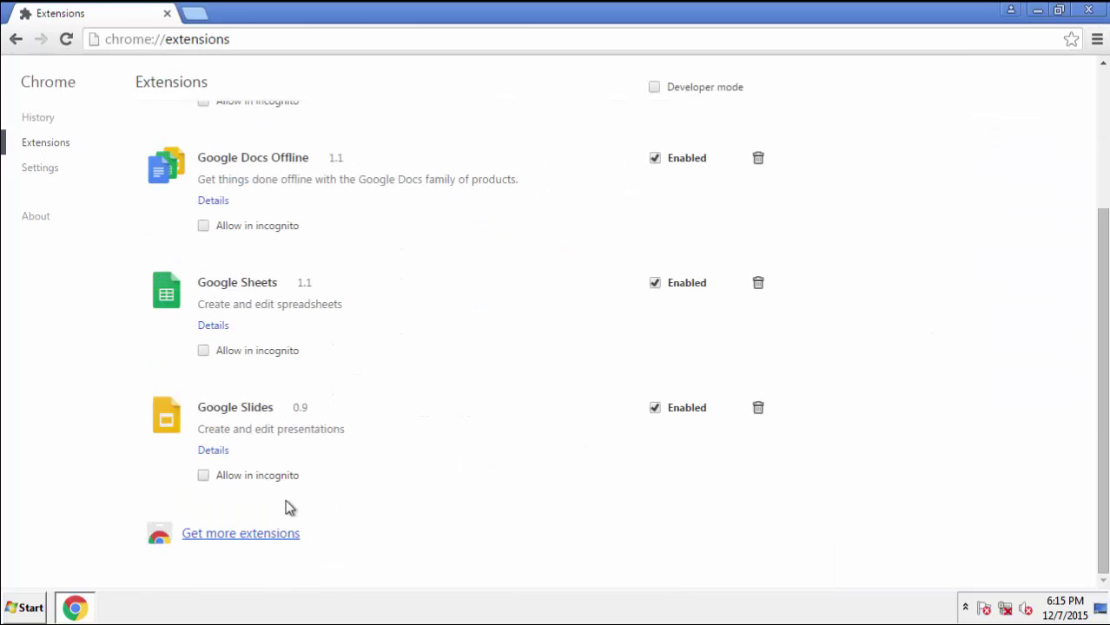
scroll(277, 424, up, 3)
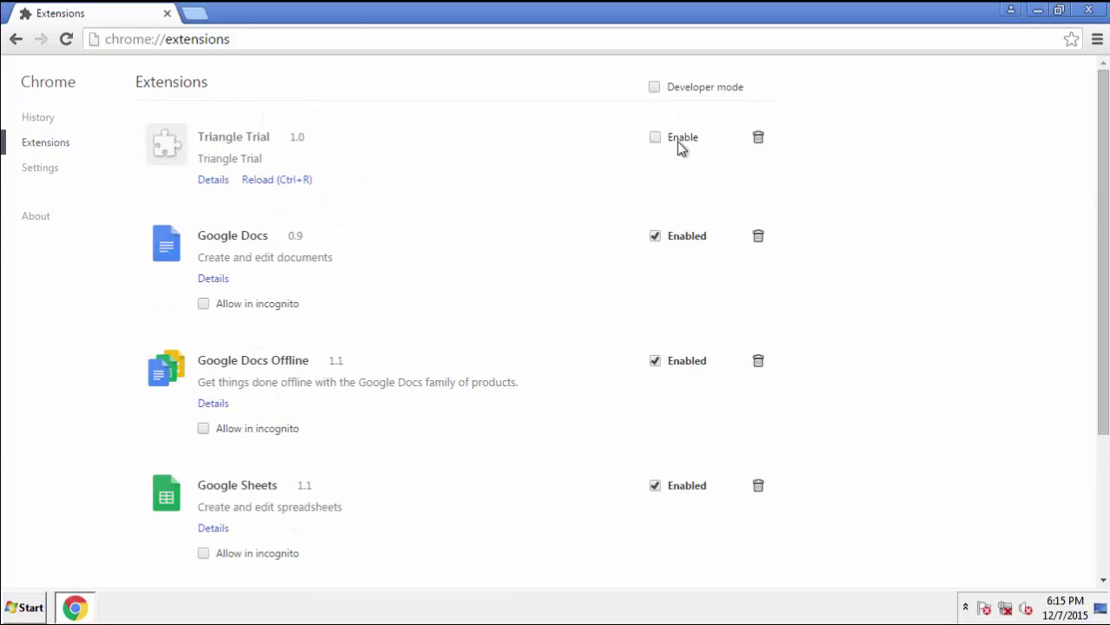
click(757, 138)
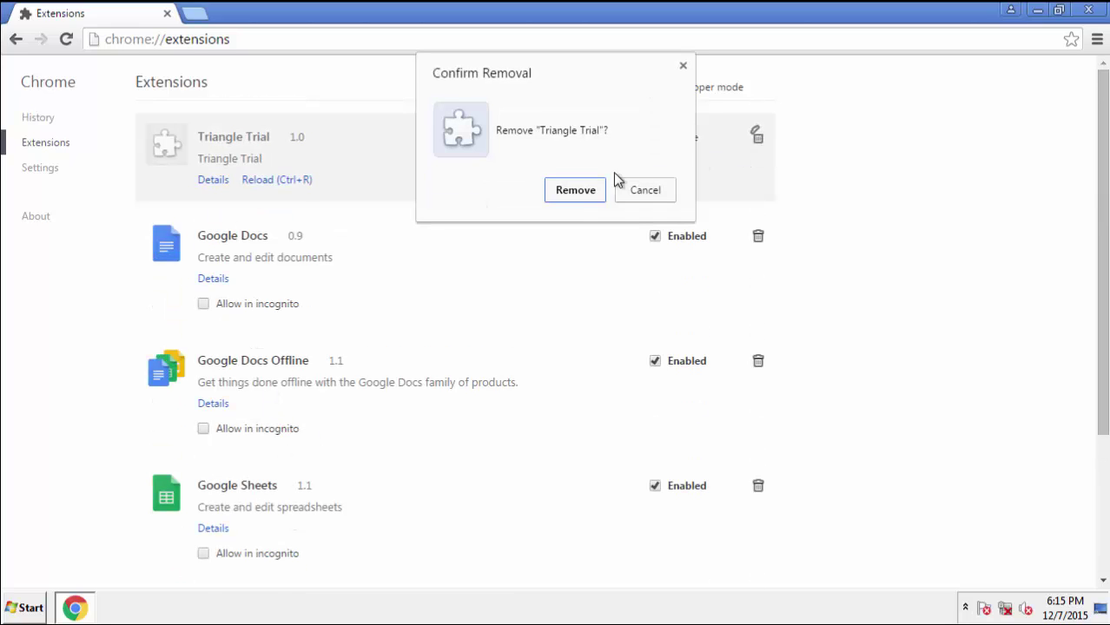
click(578, 188)
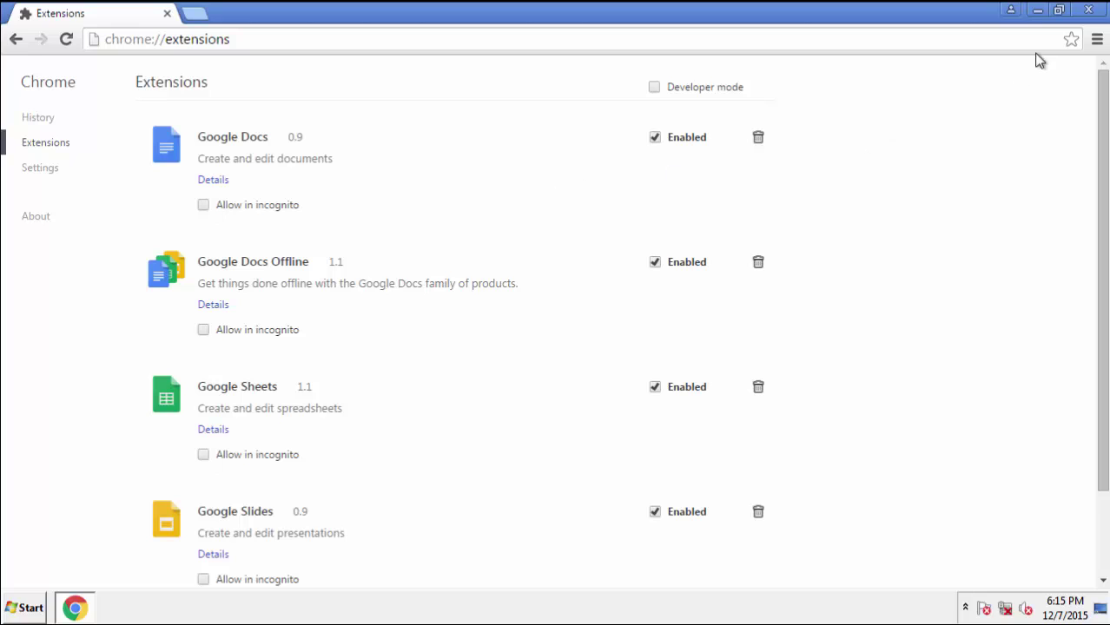
click(1088, 12)
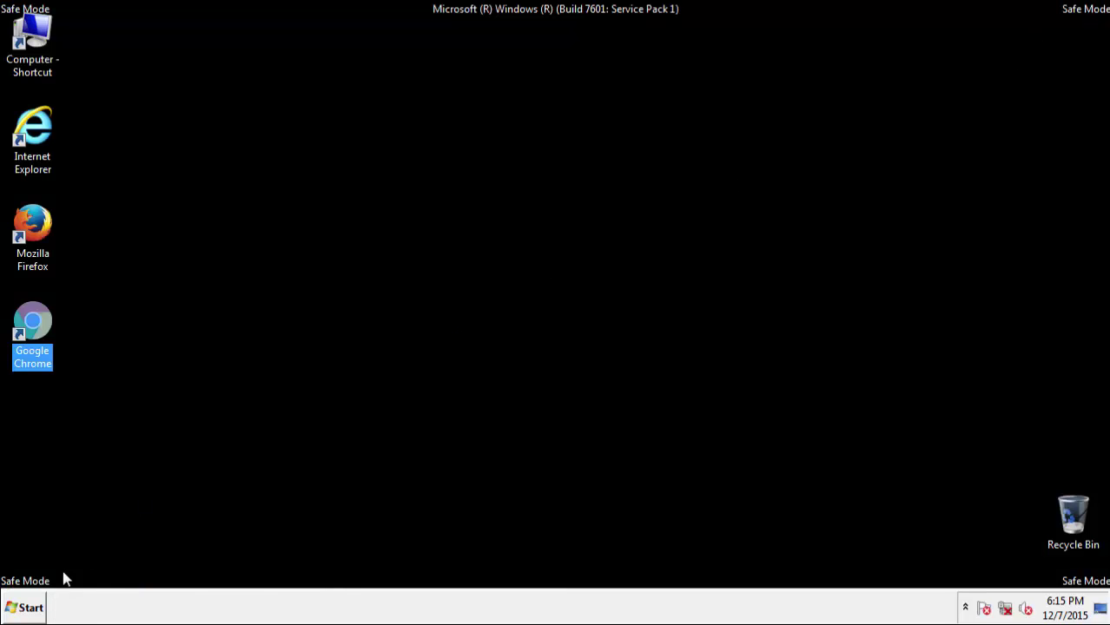
- Choose Restart from the Start menu's Shut down options to leave Safe Mode
click(21, 615)
click(298, 571)
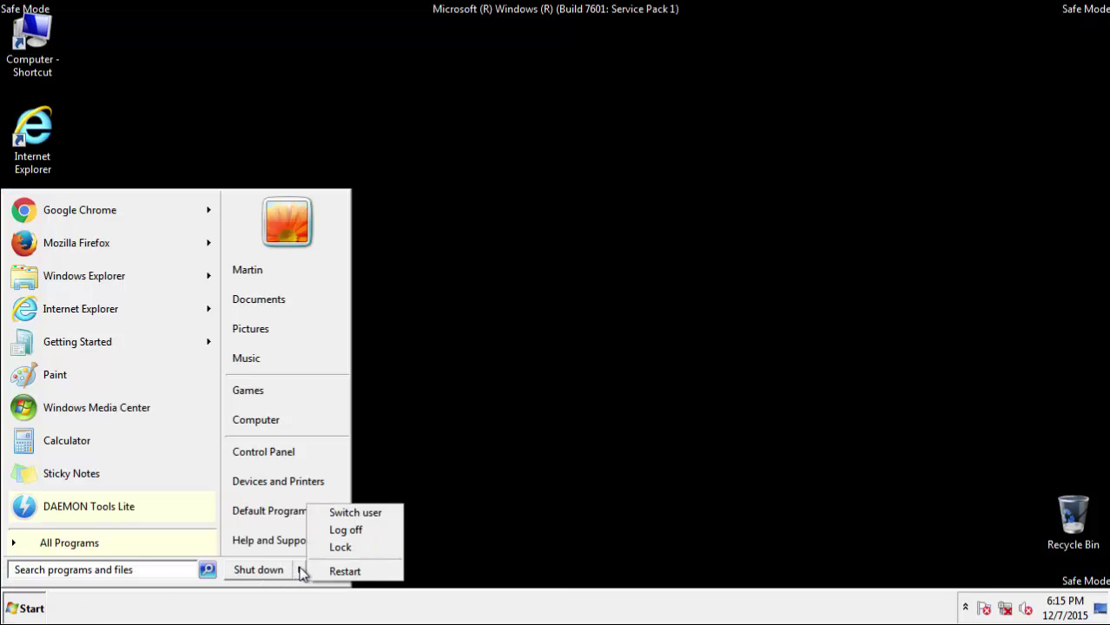
click(332, 564)
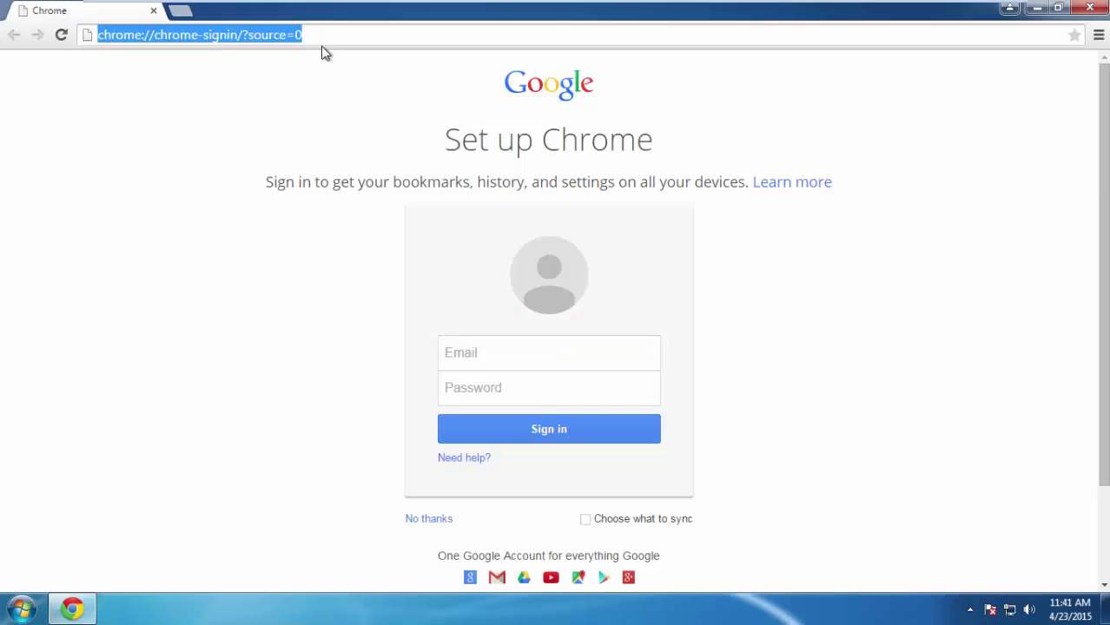
- Go to howtoremove.guide and open the PC Optimization Tips article under TIPS
text(howtoremove.guide)
key(Return)
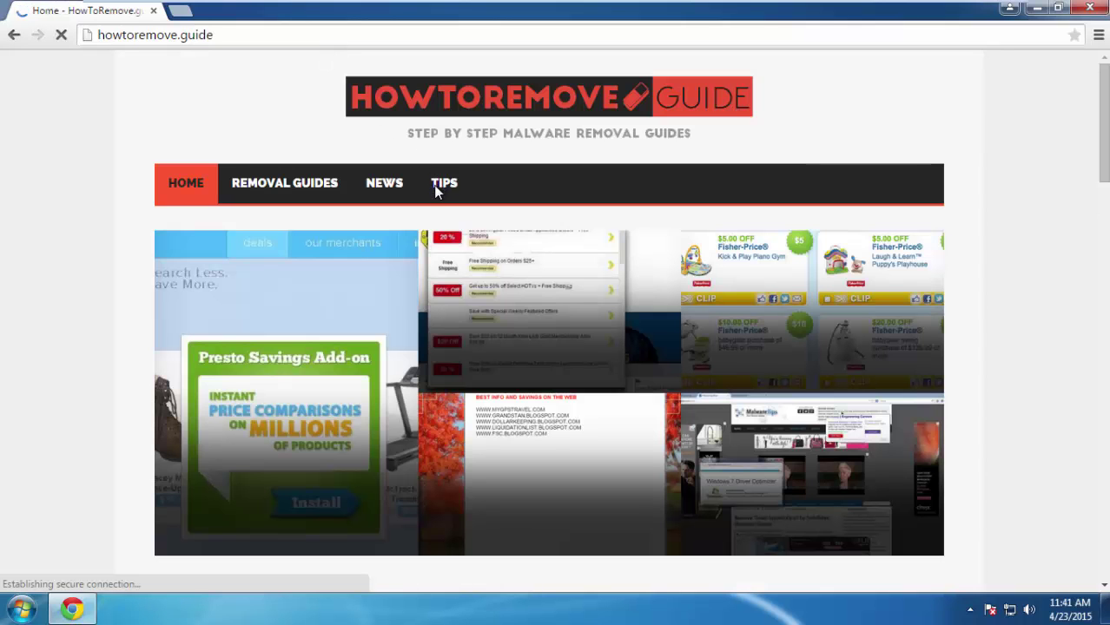
click(434, 185)
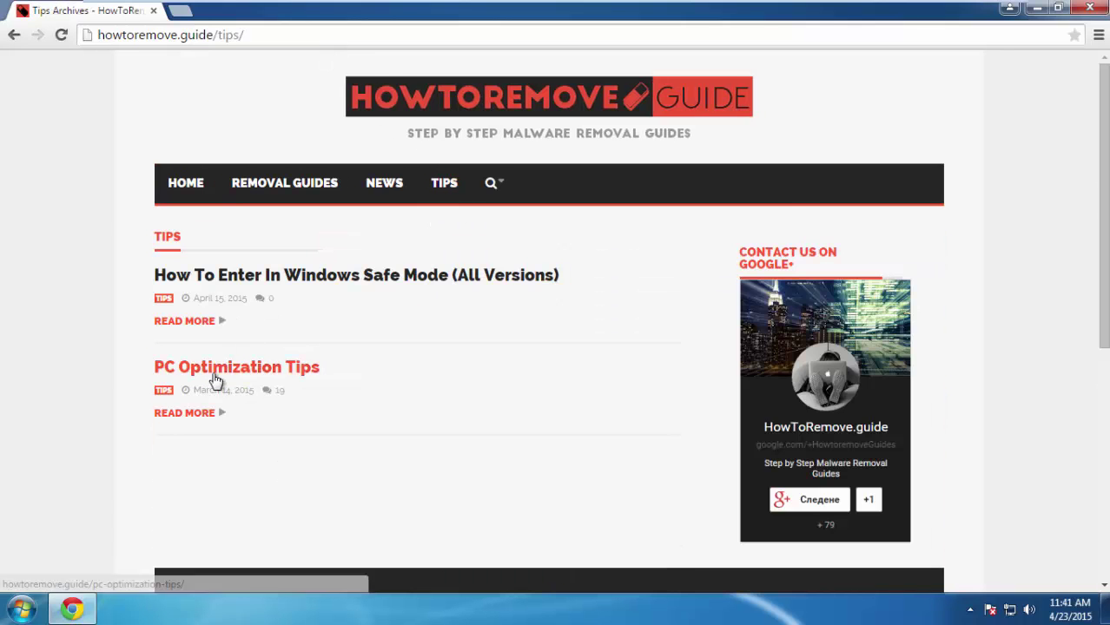
click(215, 377)
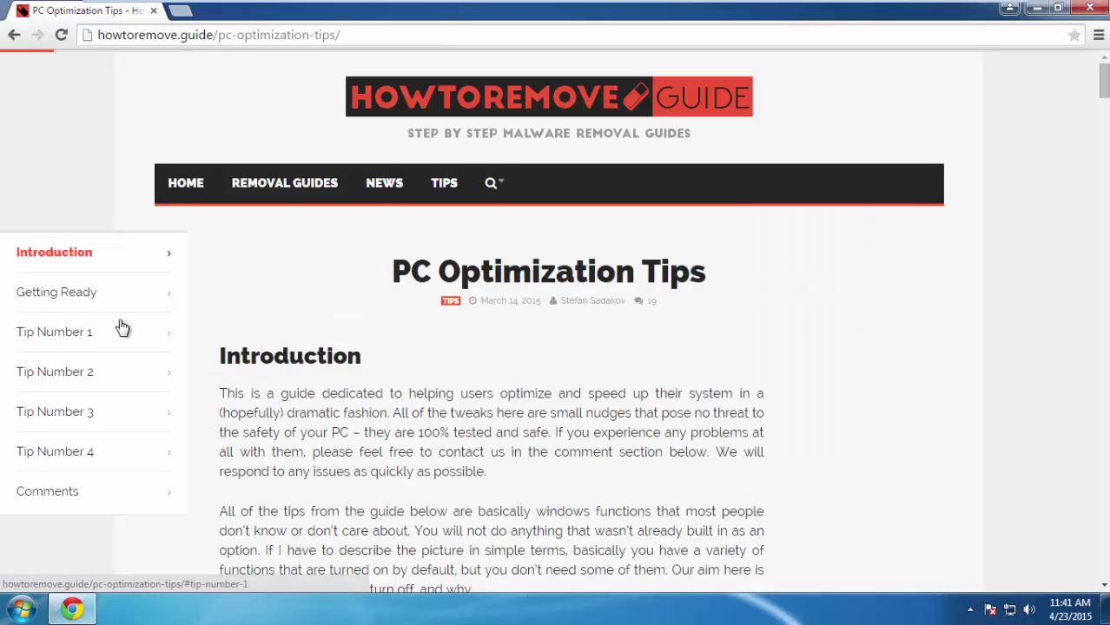
- Jump through the sidebar sections Getting Ready, Tip 1 and Tip 2, ending at Tip Number 3
click(67, 292)
click(76, 178)
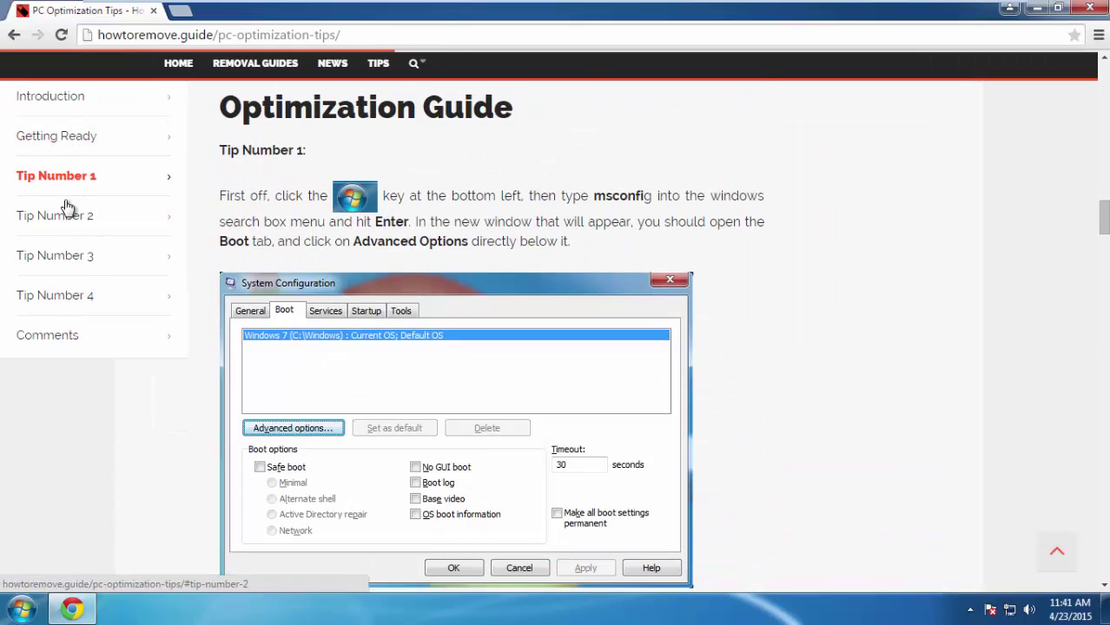
click(67, 210)
click(64, 256)
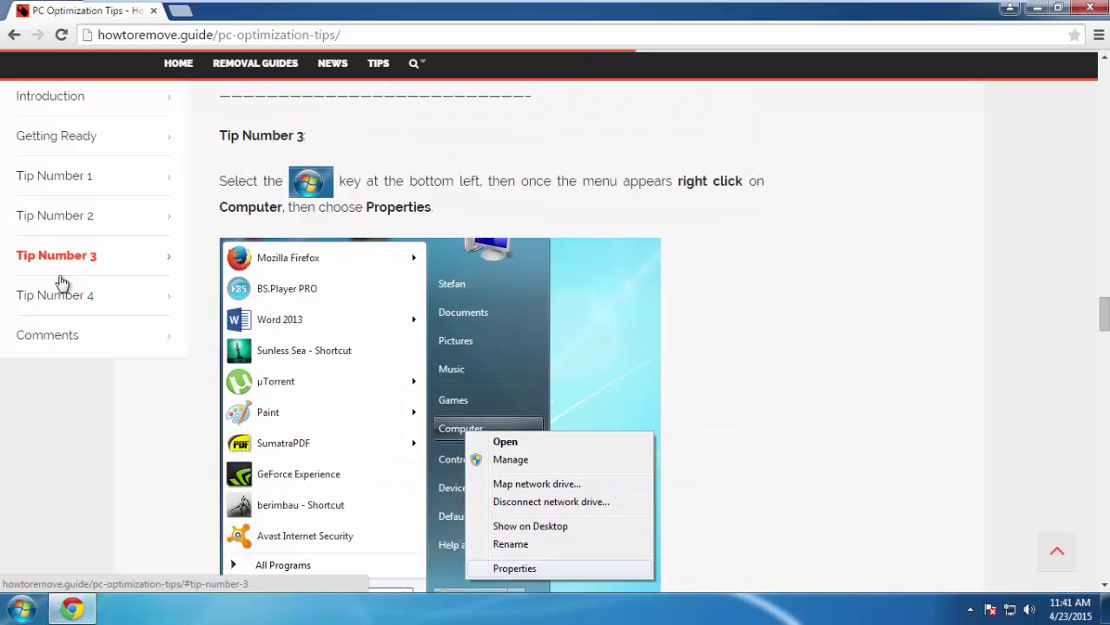